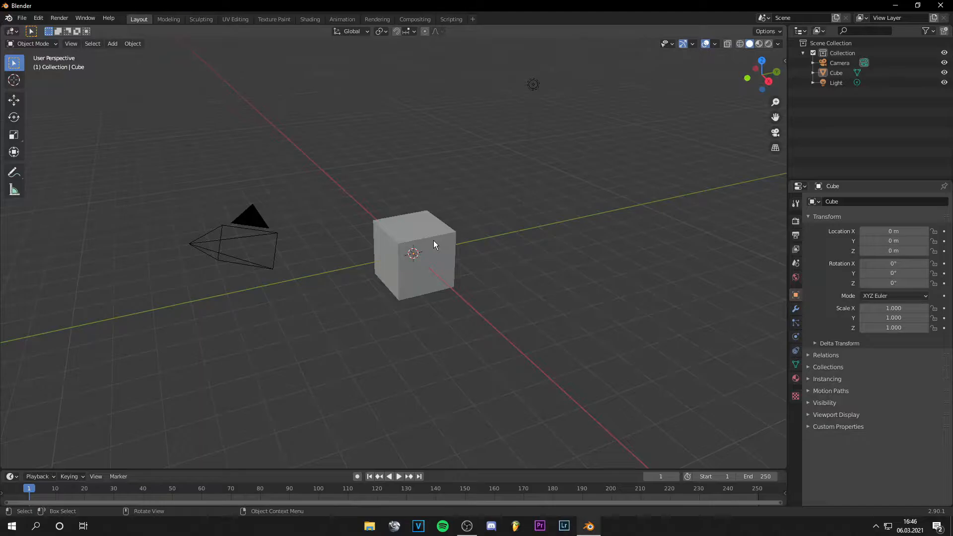
Step: Delete the extra sphere beside the cube
click(398, 247)
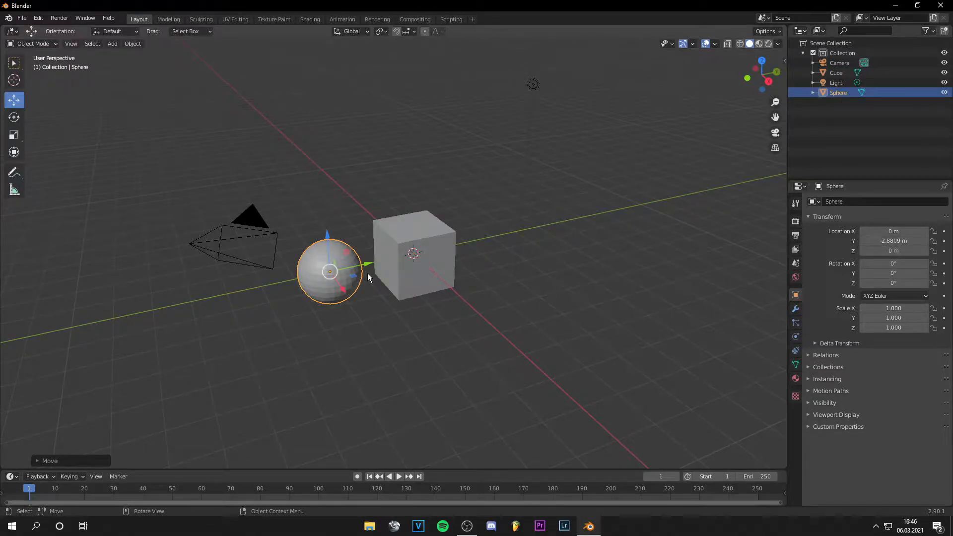
key(Delete)
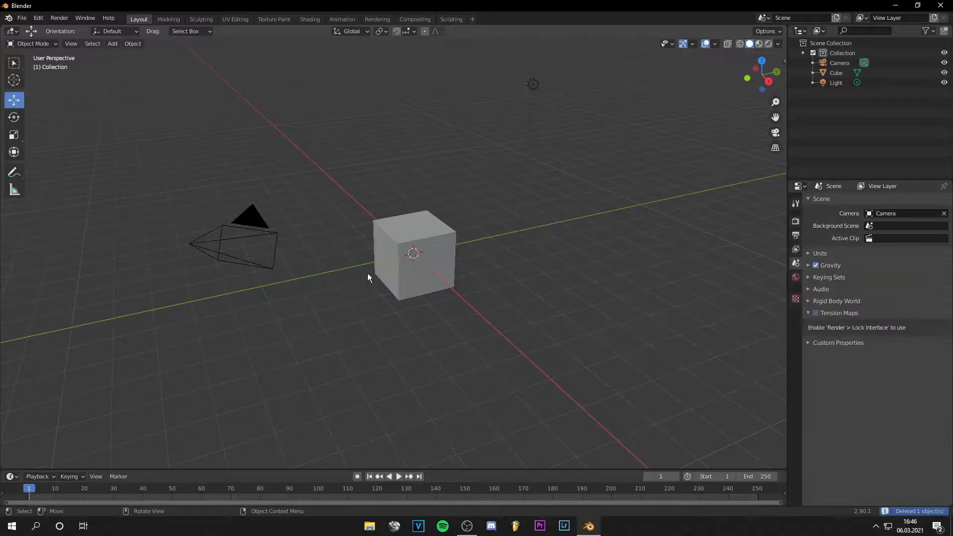
Step: Add a Subdivision Surface modifier to the cube and set its viewport levels to 6
click(441, 242)
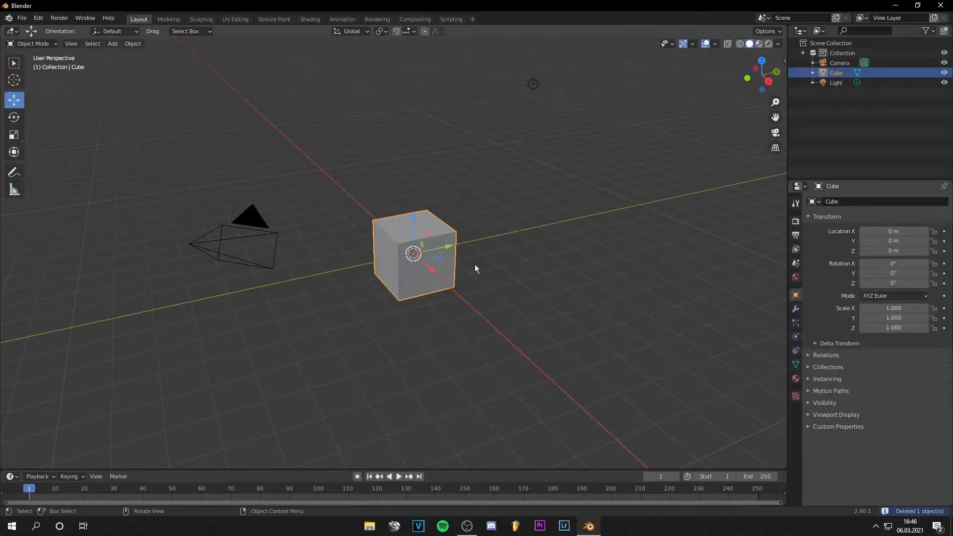
scroll(603, 297, up, 2)
click(795, 309)
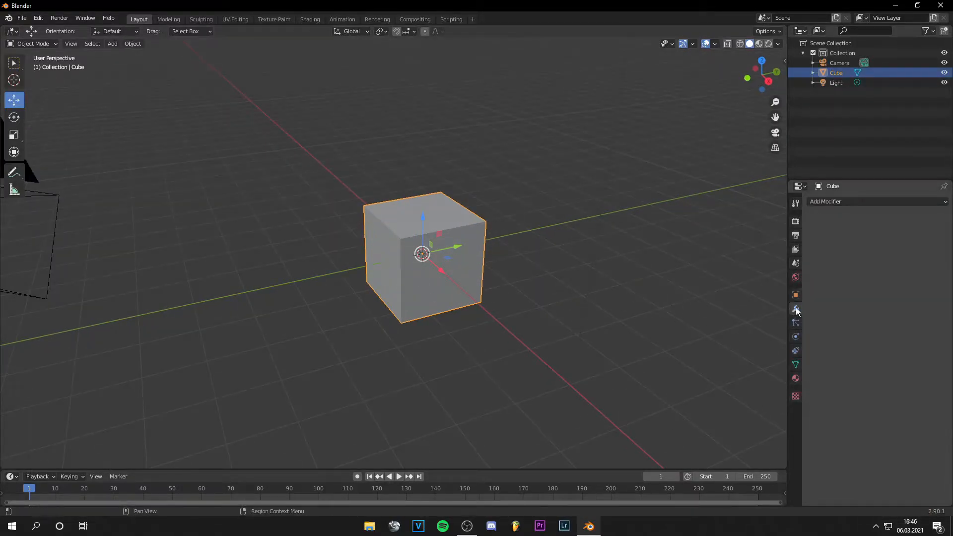
click(832, 200)
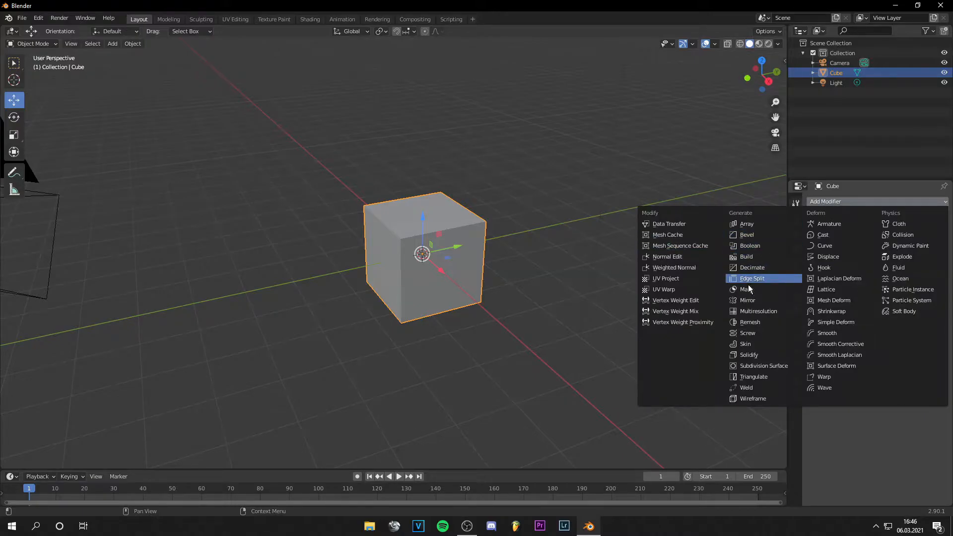
click(763, 366)
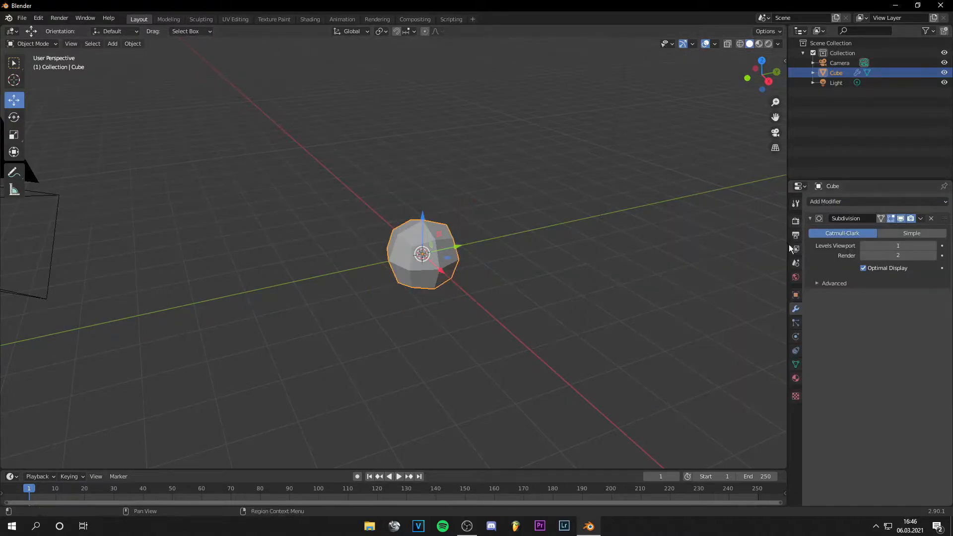
click(934, 246)
click(934, 246)
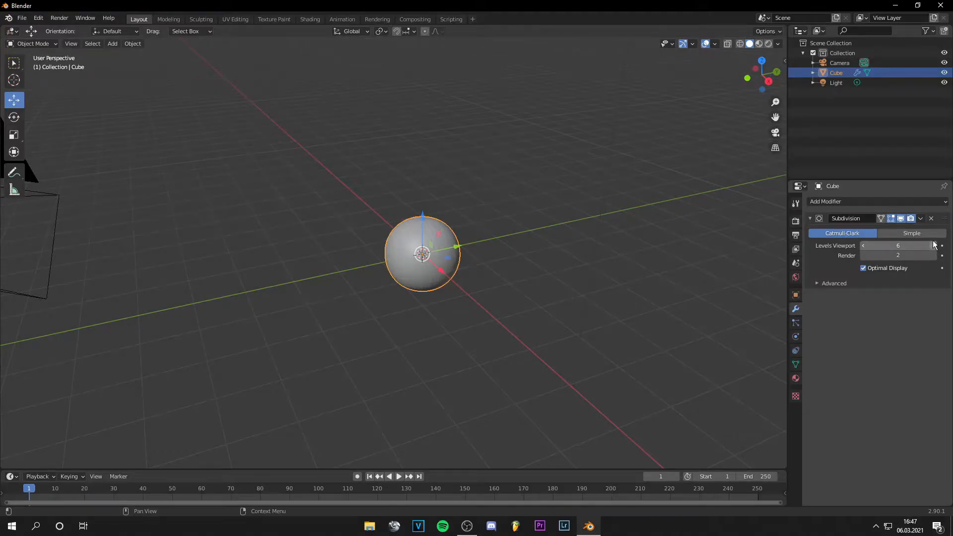
Step: Apply the cube's Subdivision modifier and switch to the Sculpting workspace
click(921, 219)
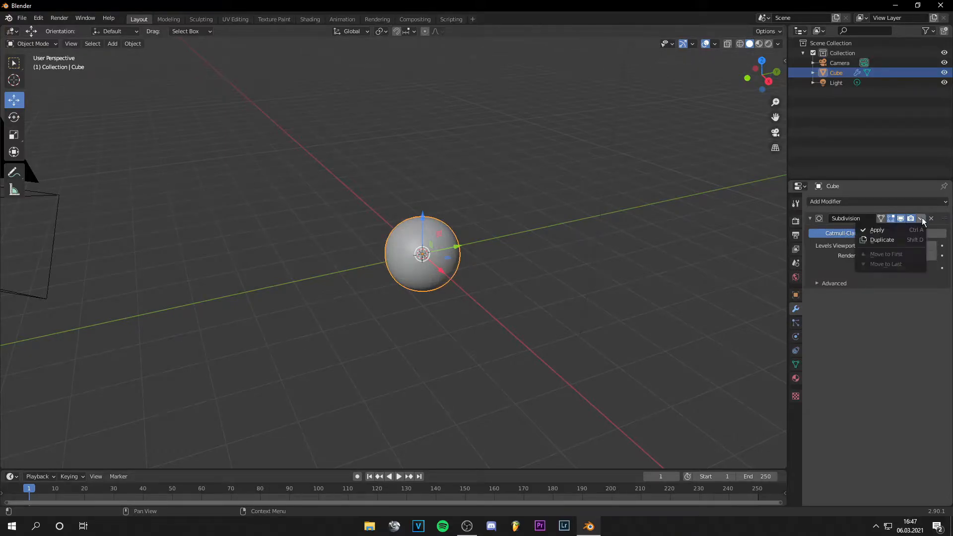
click(910, 230)
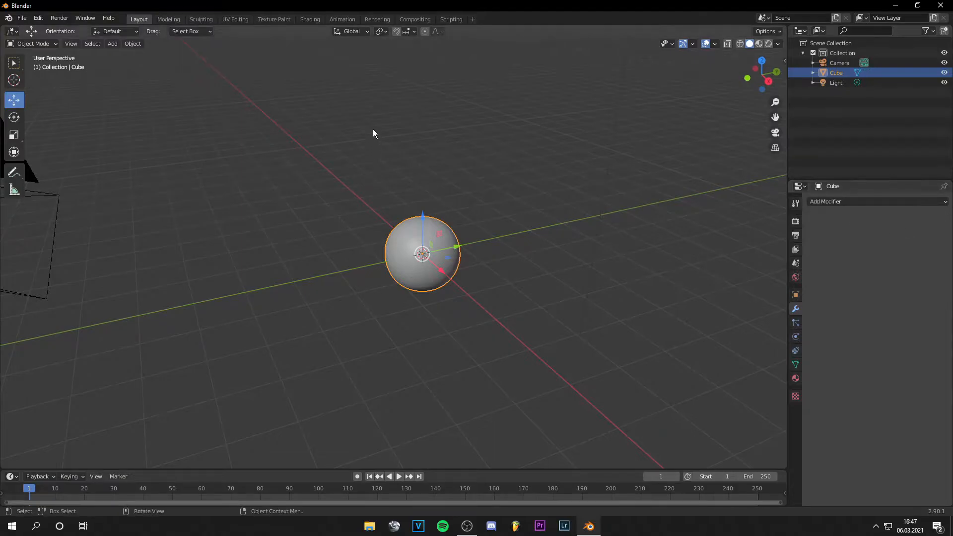
click(200, 19)
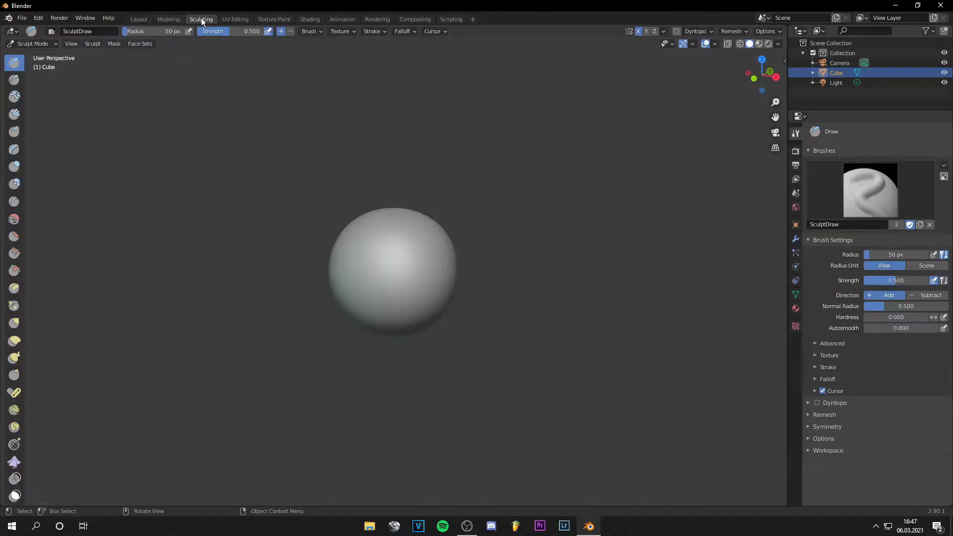
Step: Sculpt raised bumps and ridges over the front and sides of the sphere with the Draw brush, then soften them
middle_drag(285, 124, 332, 268)
scroll(87, 84, up, 2)
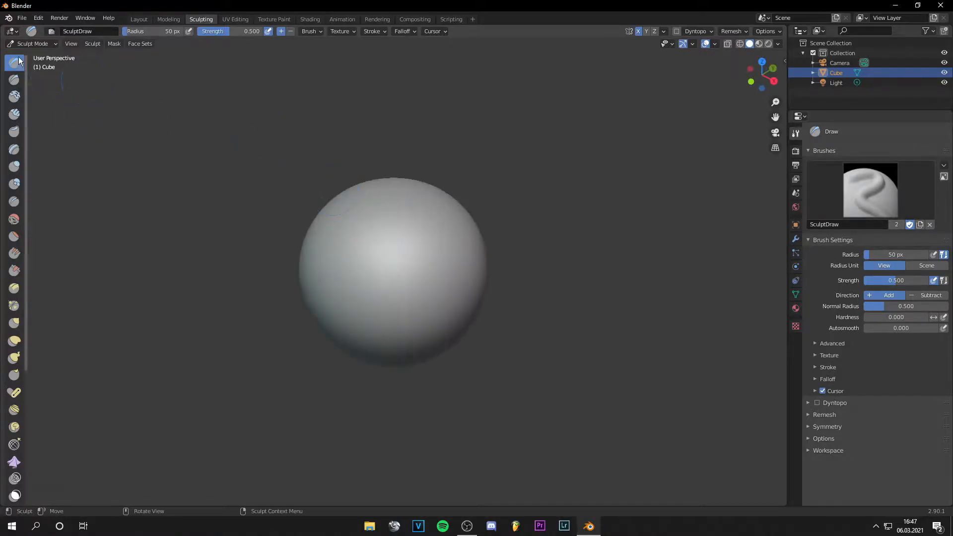
mouse_move(403, 216)
mouse_down()
mouse_move(437, 291)
mouse_move(413, 294)
mouse_move(417, 255)
mouse_move(404, 211)
mouse_move(431, 198)
mouse_move(343, 234)
mouse_move(353, 207)
mouse_move(369, 235)
mouse_up()
mouse_move(369, 236)
middle_down()
mouse_move(440, 215)
mouse_move(374, 251)
mouse_move(358, 248)
middle_up()
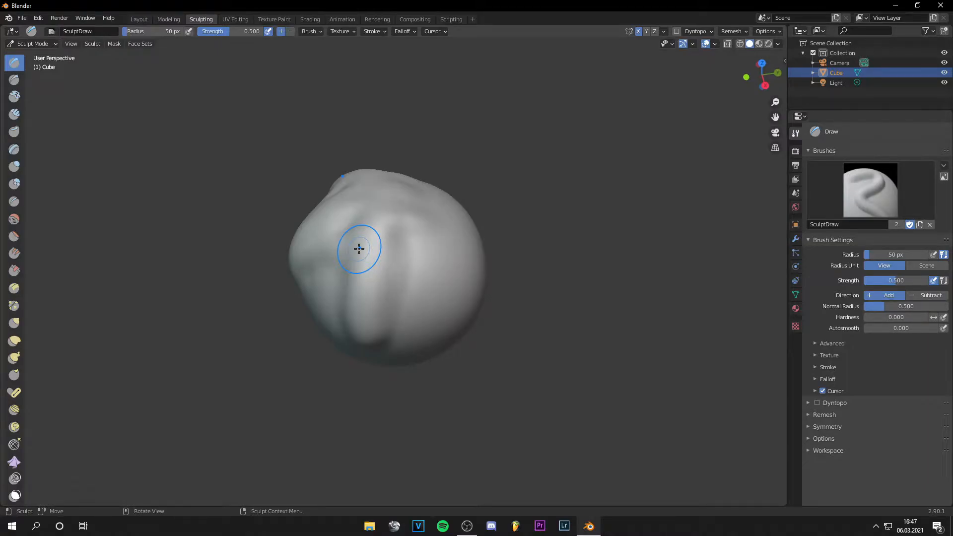
drag(369, 220, 462, 239)
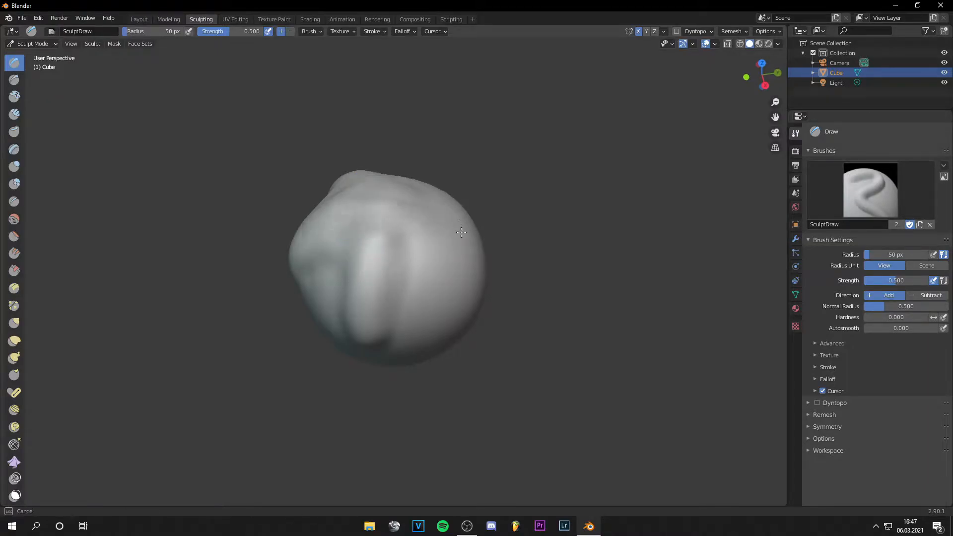
drag(342, 265, 353, 282)
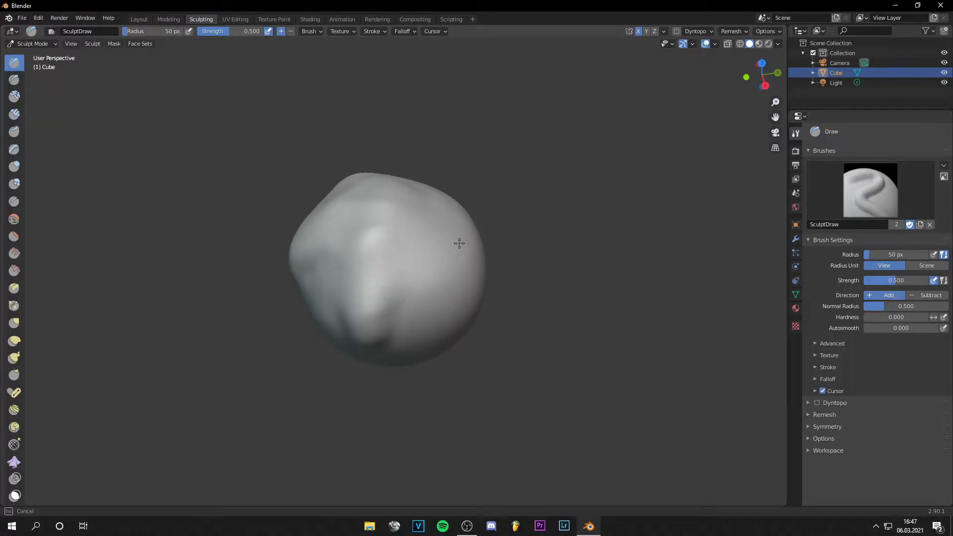
drag(429, 242, 385, 287)
middle_drag(384, 287, 426, 225)
mouse_move(426, 225)
mouse_down()
mouse_move(451, 194)
mouse_move(441, 213)
mouse_up()
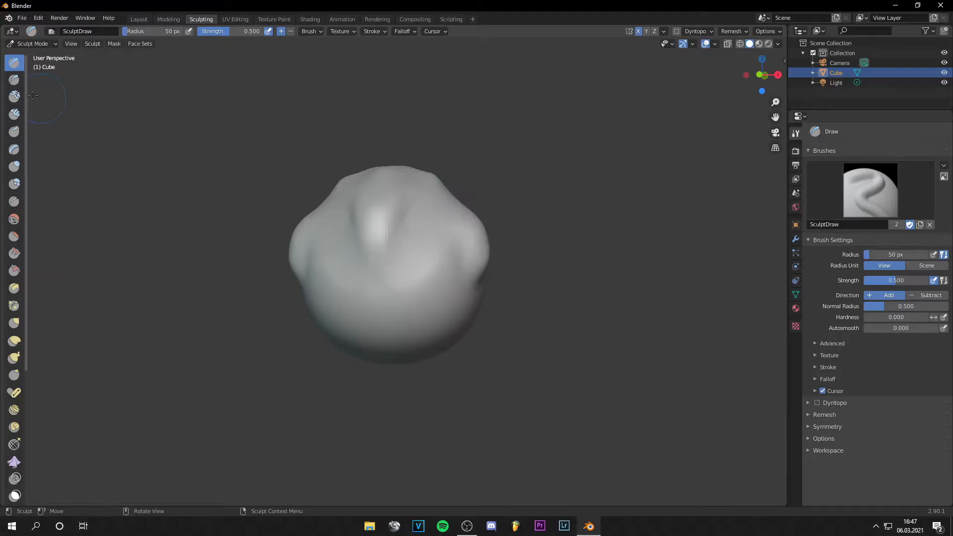
Step: Carve creases into the front of the shape with the Draw Sharp brush and smooth the jagged areas
click(11, 82)
middle_drag(480, 144, 452, 177)
mouse_move(433, 229)
mouse_down()
mouse_move(447, 208)
mouse_move(350, 300)
mouse_move(472, 198)
mouse_move(409, 272)
mouse_up()
middle_drag(409, 272, 394, 275)
scroll(392, 275, up, 3)
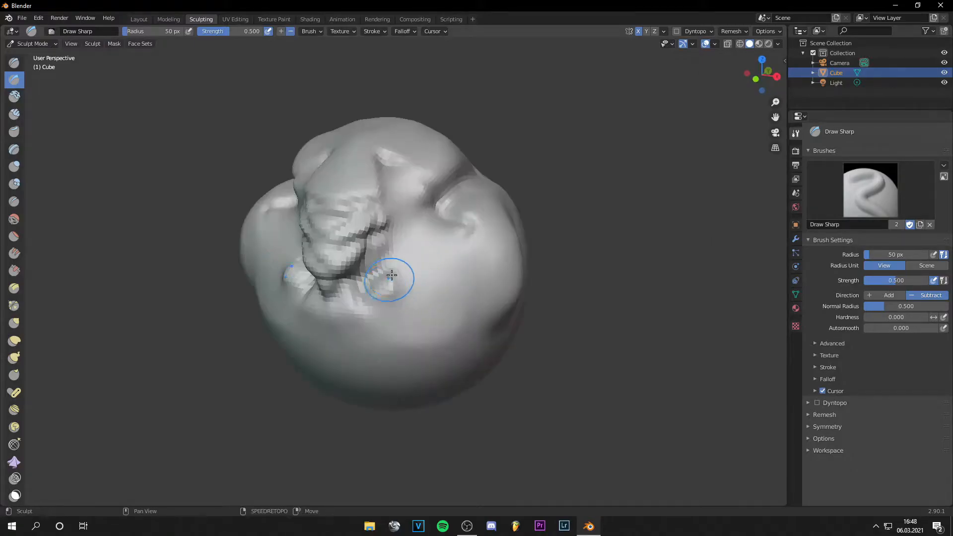
shift+drag(392, 275, 292, 301)
mouse_move(430, 249)
shift+mouse_down()
mouse_move(347, 238)
mouse_move(436, 155)
mouse_move(393, 159)
mouse_move(479, 290)
mouse_move(450, 205)
mouse_move(340, 313)
mouse_move(364, 344)
mouse_move(489, 246)
shift+mouse_up()
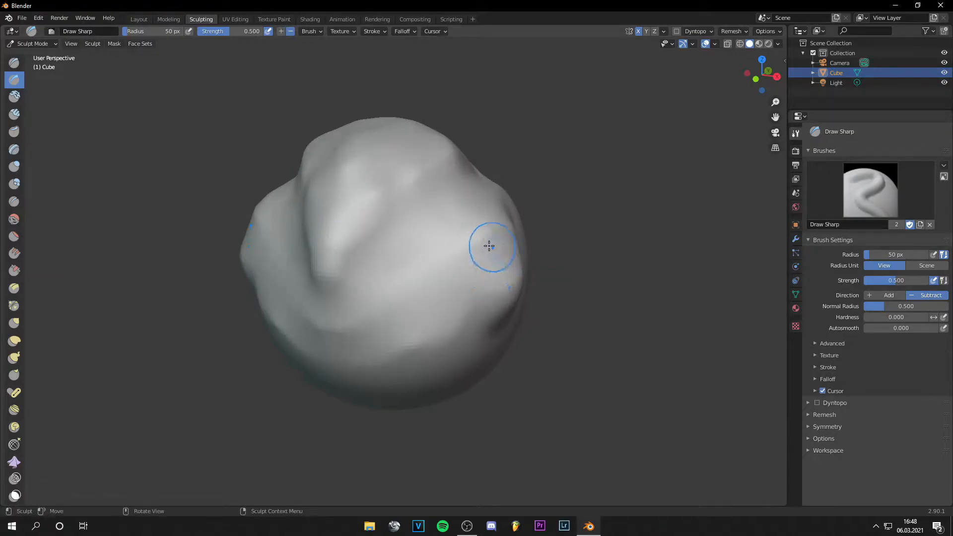
Step: Build up thick ridges around the front and side of the shape with the Clay brush and blend them
middle_drag(489, 245, 379, 170)
key(c)
mouse_move(544, 266)
middle_down()
mouse_move(472, 241)
mouse_move(334, 160)
middle_up()
mouse_move(294, 170)
mouse_down()
mouse_move(334, 233)
mouse_move(307, 216)
mouse_up()
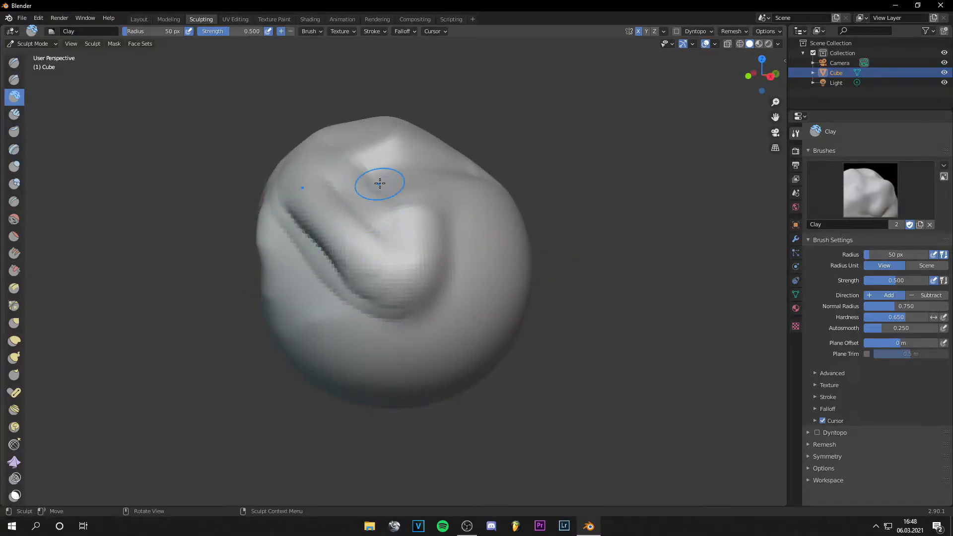
middle_drag(379, 183, 375, 211)
mouse_move(332, 213)
mouse_down()
mouse_move(341, 243)
mouse_move(423, 175)
mouse_move(398, 226)
mouse_up()
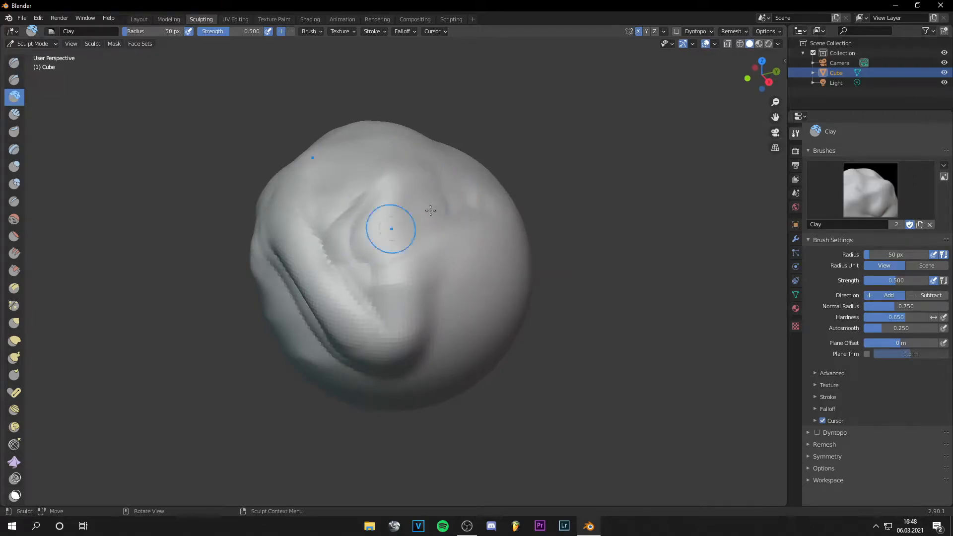
mouse_move(341, 174)
middle_down()
mouse_move(433, 196)
mouse_move(387, 172)
mouse_move(418, 250)
middle_up()
mouse_move(418, 250)
mouse_down()
mouse_move(415, 228)
mouse_move(402, 300)
mouse_move(428, 170)
mouse_up()
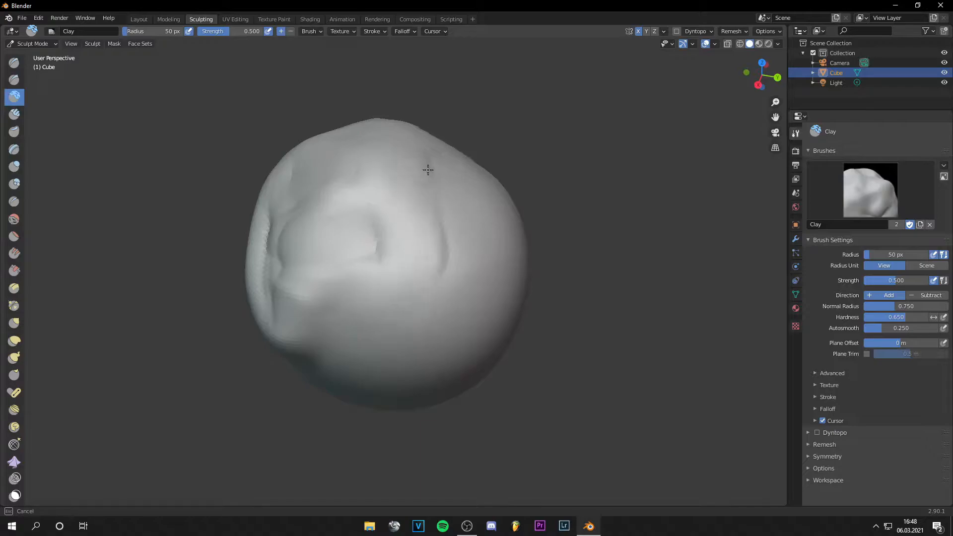
drag(413, 216, 405, 263)
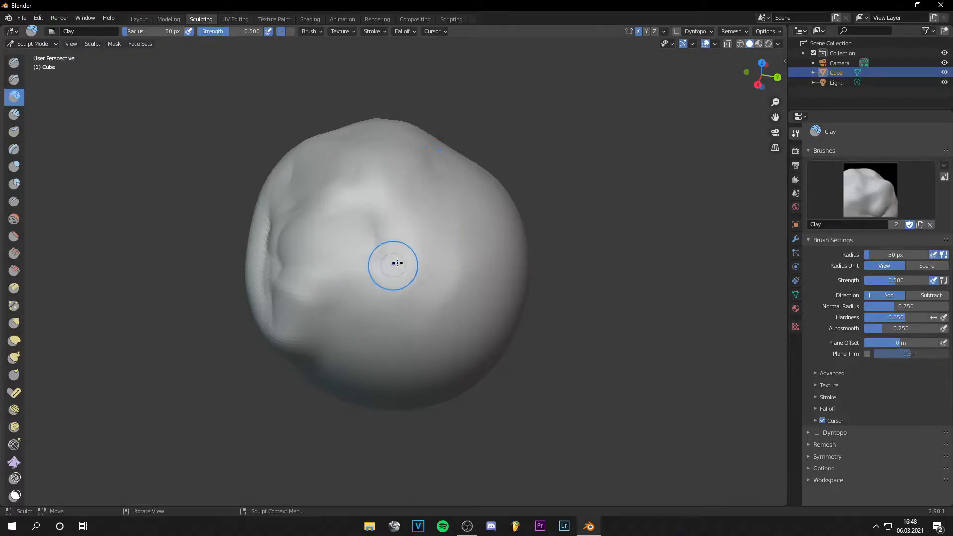
middle_drag(398, 264, 418, 239)
mouse_move(306, 258)
mouse_down()
mouse_move(291, 296)
mouse_move(269, 190)
mouse_up()
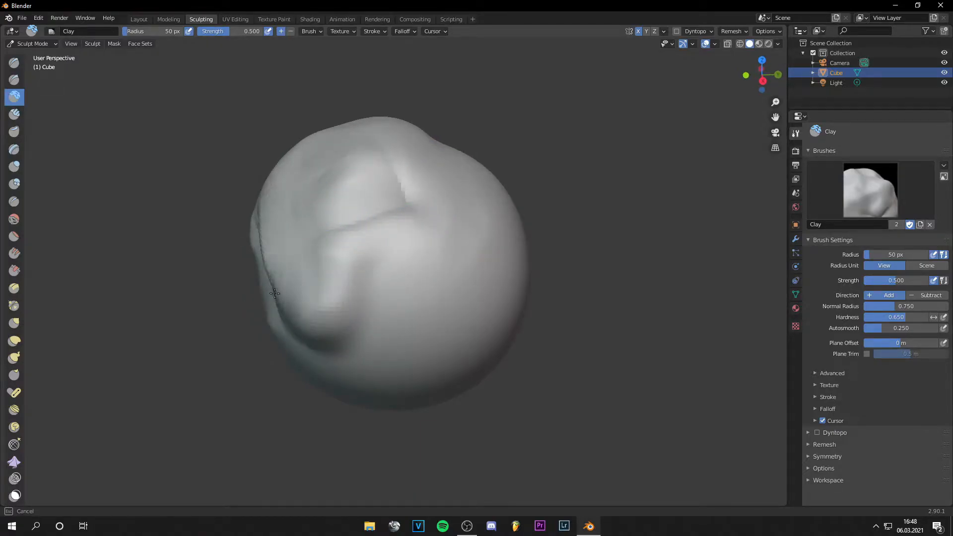
drag(274, 293, 275, 247)
drag(274, 196, 308, 274)
middle_drag(353, 280, 431, 234)
middle_drag(198, 179, 131, 160)
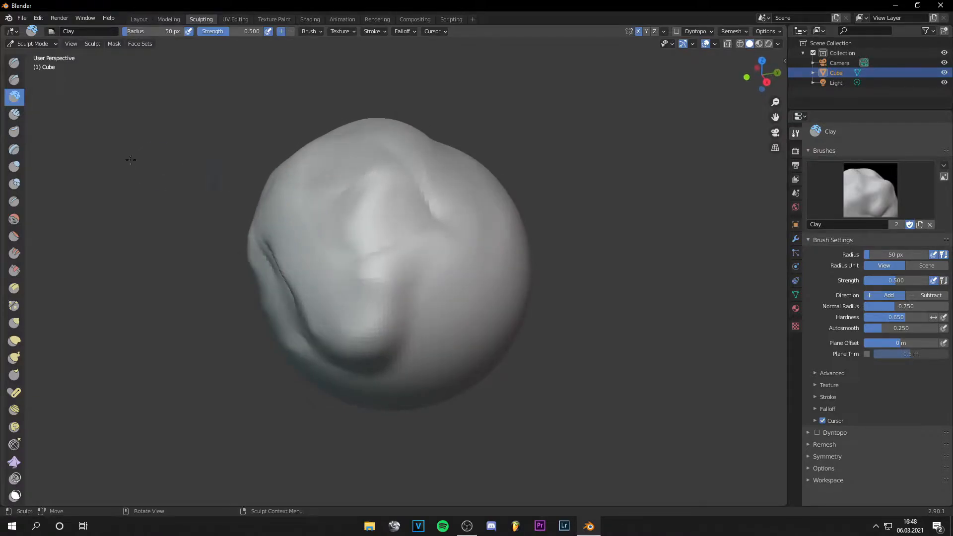
Step: Lay bands of clay across the shape with the Clay Strips brush and smooth them into the surface
click(14, 117)
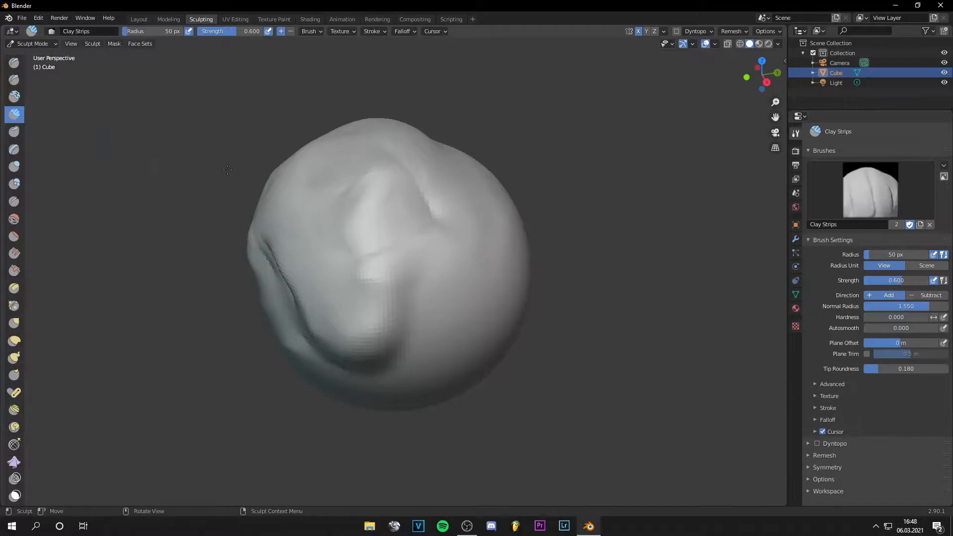
mouse_move(442, 206)
mouse_down()
mouse_move(475, 186)
mouse_move(448, 189)
mouse_move(362, 260)
mouse_up()
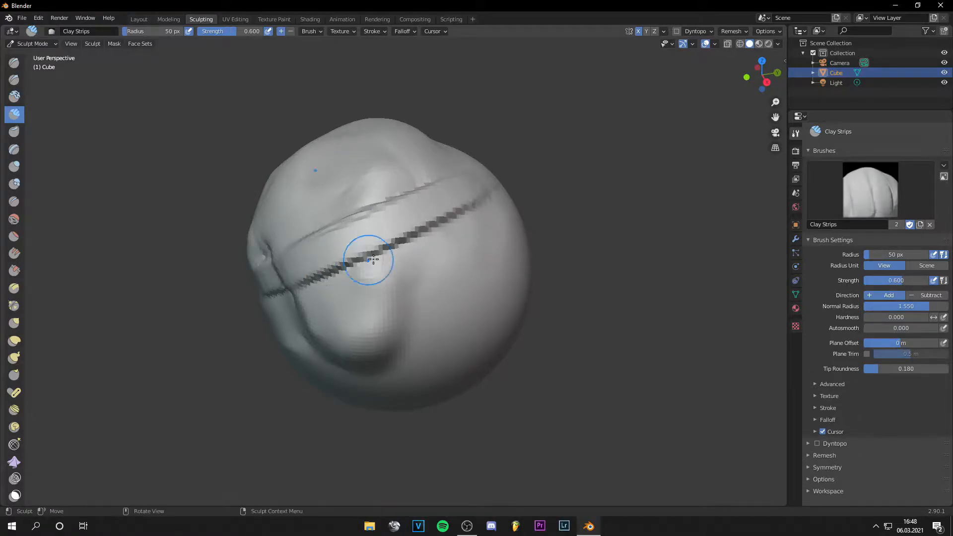
scroll(401, 274, down, 4)
middle_drag(404, 275, 379, 198)
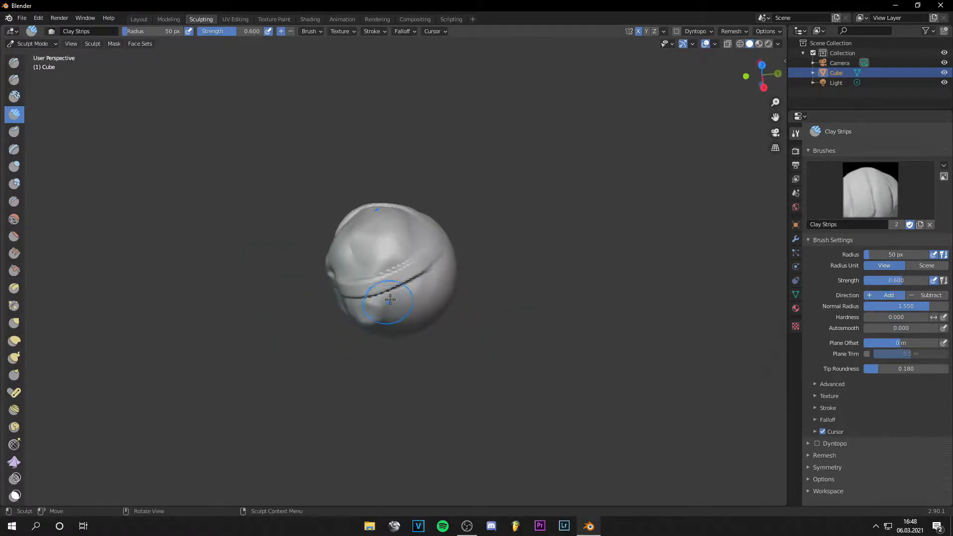
scroll(379, 198, up, 4)
drag(306, 214, 428, 172)
middle_drag(370, 186, 404, 175)
scroll(404, 174, down, 4)
middle_drag(394, 217, 372, 205)
mouse_move(388, 204)
mouse_down()
mouse_move(371, 219)
mouse_move(378, 276)
mouse_move(356, 261)
mouse_move(390, 236)
mouse_move(360, 244)
mouse_move(405, 211)
mouse_up()
scroll(398, 232, up, 1)
scroll(398, 233, up, 1)
mouse_move(439, 185)
mouse_down()
mouse_move(383, 269)
mouse_move(453, 228)
mouse_move(437, 278)
mouse_move(471, 192)
mouse_up()
mouse_move(412, 321)
mouse_down()
mouse_move(381, 293)
mouse_move(389, 234)
mouse_move(329, 187)
mouse_move(271, 169)
mouse_up()
Step: Push long curved grooves and ridges into the front of the shape with the Clay Thumb brush
click(7, 132)
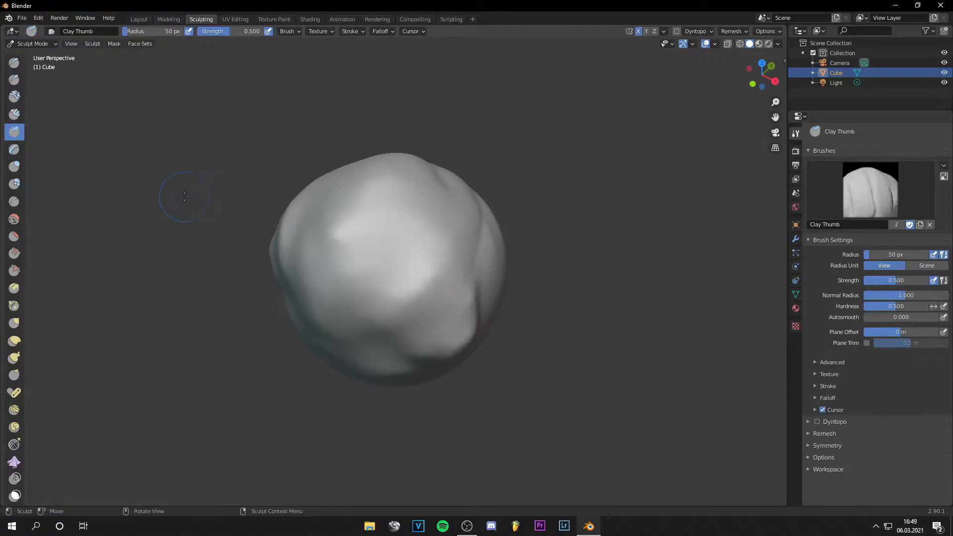
middle_drag(420, 266, 416, 251)
scroll(468, 217, up, 3)
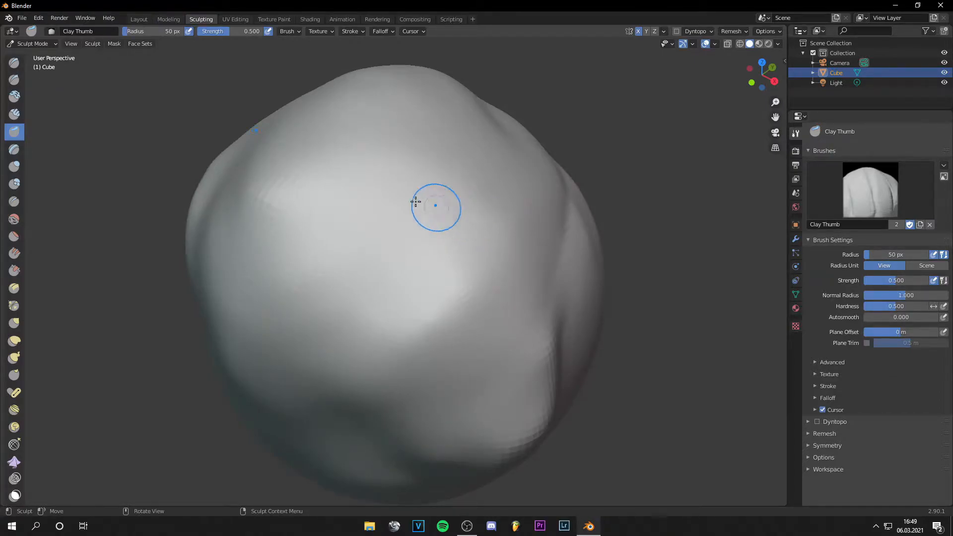
mouse_move(317, 244)
mouse_down()
mouse_move(511, 245)
mouse_move(453, 323)
mouse_move(394, 347)
mouse_move(315, 341)
mouse_move(278, 360)
mouse_move(323, 397)
mouse_move(412, 406)
mouse_move(509, 379)
mouse_move(545, 296)
mouse_move(550, 252)
mouse_up()
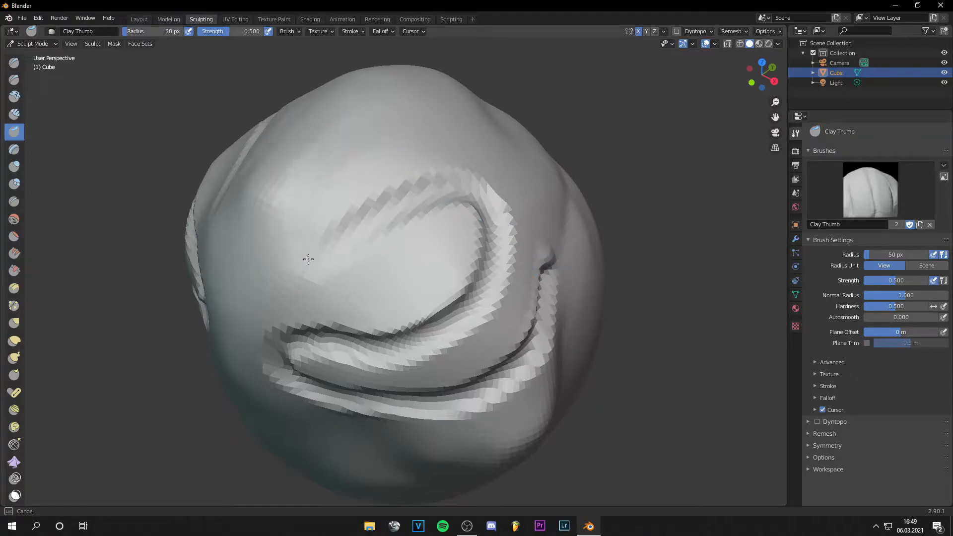
scroll(306, 256, down, 3)
Step: Paint a flat raised patch on the side of the shape with the Layer brush at strength 1.000
click(14, 149)
middle_drag(422, 155, 393, 157)
scroll(549, 265, up, 2)
middle_drag(536, 254, 489, 250)
mouse_move(365, 254)
mouse_down()
mouse_move(476, 164)
mouse_move(323, 288)
mouse_move(360, 201)
mouse_move(305, 226)
mouse_move(335, 185)
mouse_up()
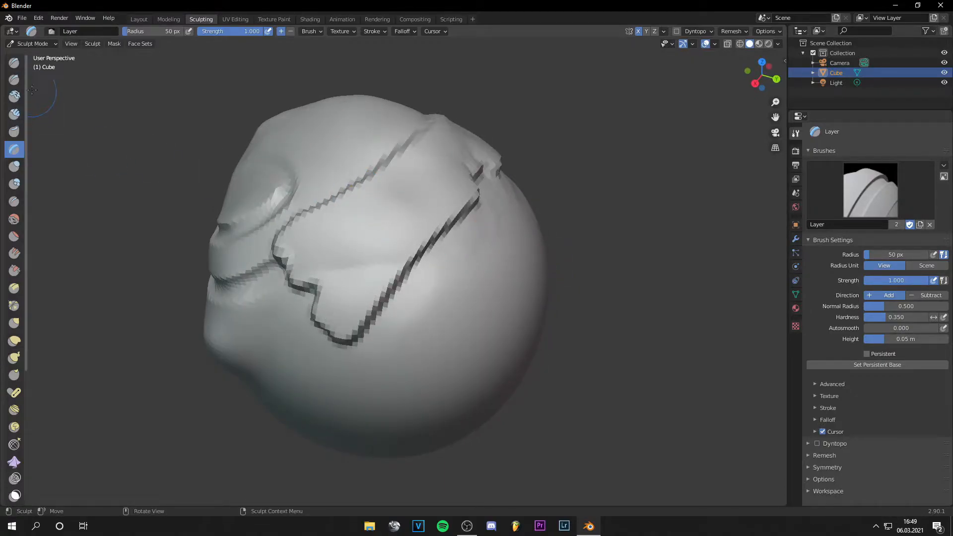
Step: Sculpt a rounded diagonal ridge beside the raised layer patch with the Draw brush for comparison
click(14, 63)
middle_drag(485, 262, 487, 175)
mouse_move(488, 175)
mouse_down()
mouse_move(395, 277)
mouse_move(477, 182)
mouse_move(484, 195)
mouse_up()
key(ctrl+z)
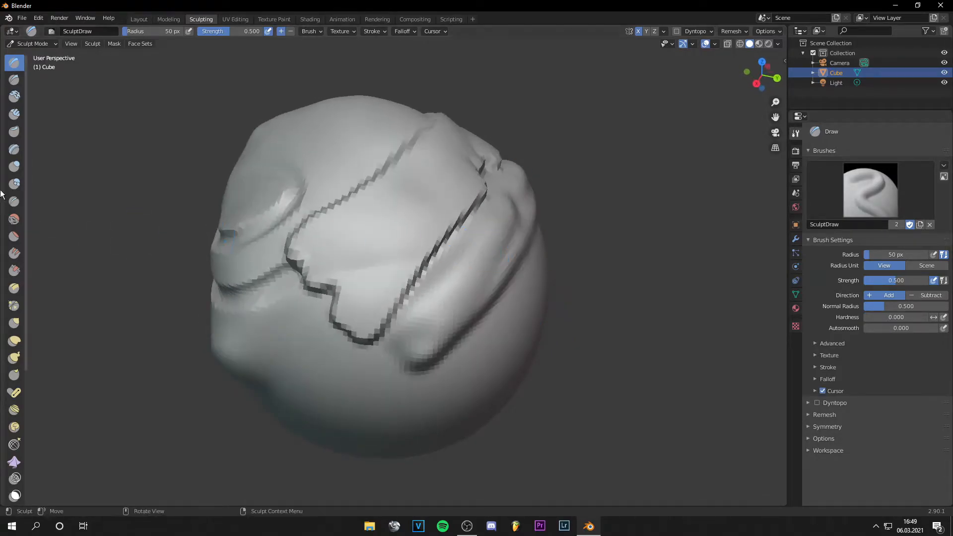
Step: Paint another flat raised patch near the top of the shape with the Layer brush
click(14, 149)
mouse_move(354, 130)
mouse_down()
mouse_move(362, 136)
mouse_move(318, 193)
mouse_move(368, 149)
mouse_move(330, 118)
mouse_up()
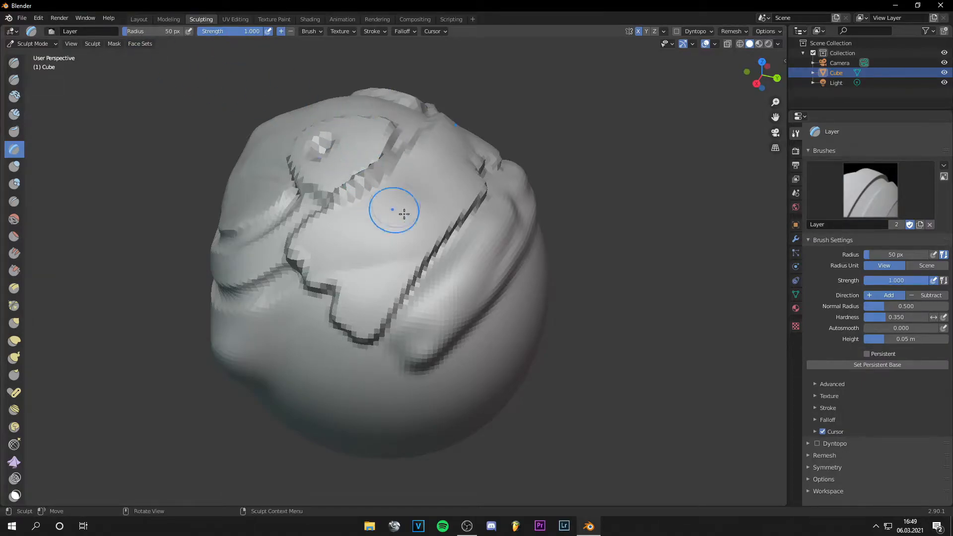
Step: Swell areas on the front of the shape with the Inflate brush at strength 0.500
middle_drag(383, 202, 436, 166)
mouse_move(315, 245)
mouse_down()
mouse_move(447, 276)
mouse_move(475, 268)
mouse_up()
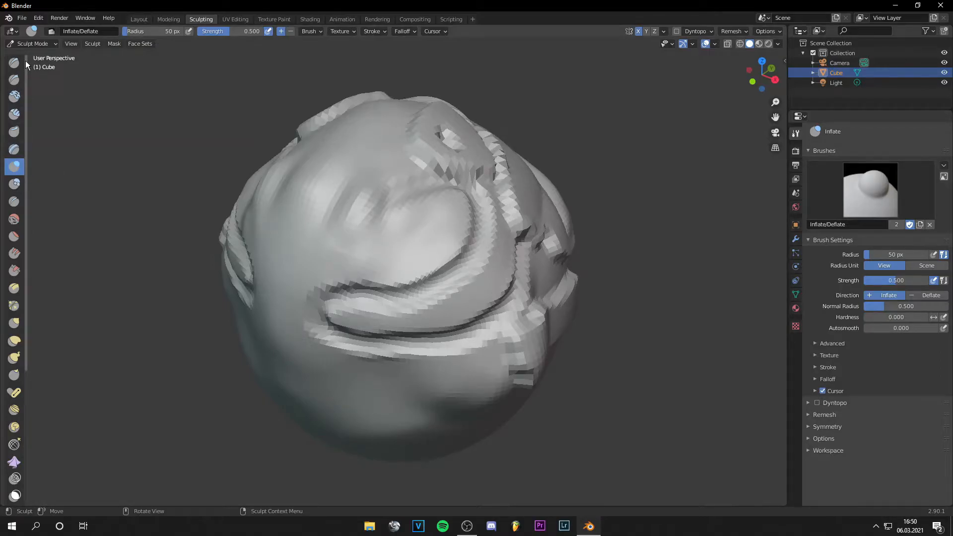
drag(376, 144, 358, 222)
mouse_move(350, 275)
mouse_down()
mouse_move(364, 141)
mouse_move(378, 249)
mouse_move(397, 239)
mouse_move(382, 185)
mouse_up()
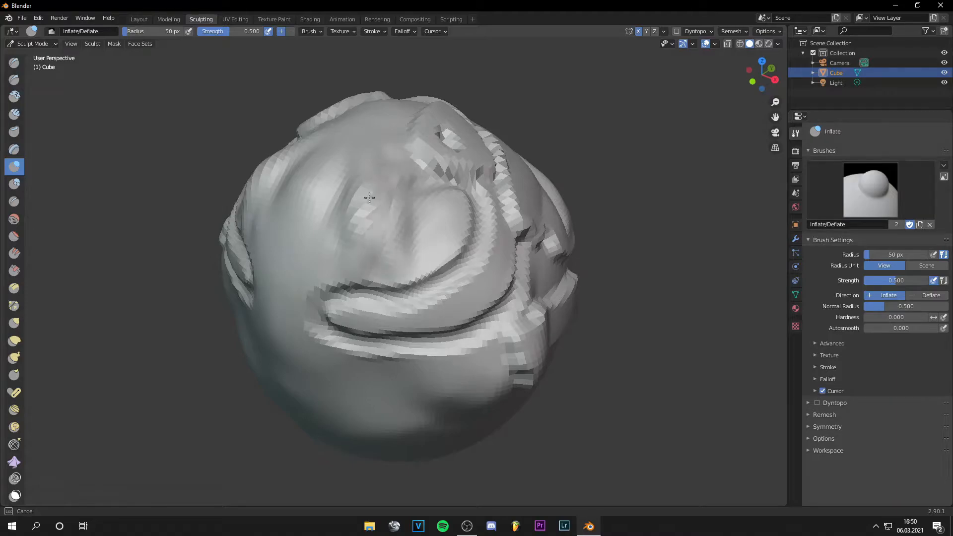
drag(325, 259, 247, 234)
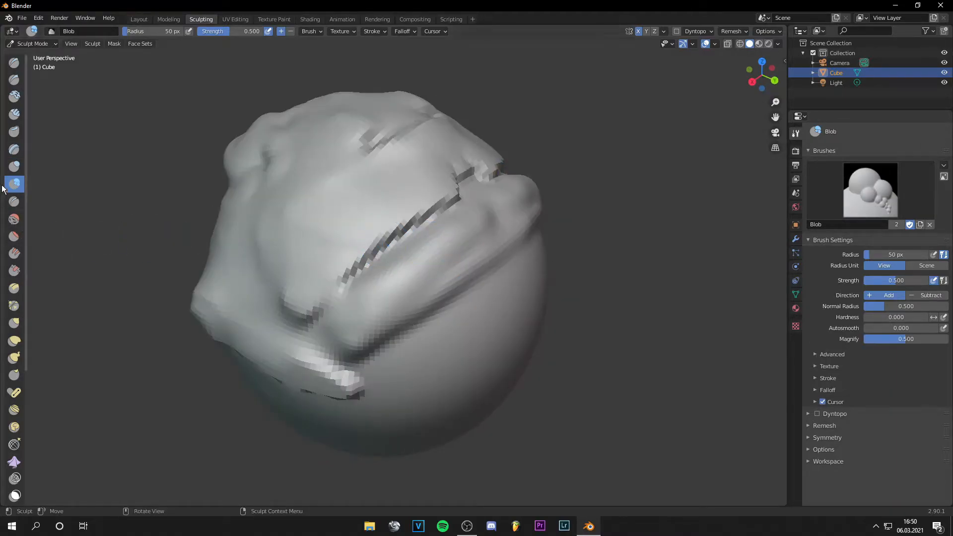
Step: Build up a rounded bulge on the front with the Blob brush and carve a sharp diagonal crease beside it with the Crease brush
mouse_move(374, 195)
mouse_down()
mouse_move(351, 209)
mouse_move(397, 185)
mouse_move(402, 238)
mouse_move(379, 266)
mouse_move(320, 300)
mouse_move(375, 261)
mouse_move(407, 215)
mouse_move(361, 221)
mouse_up()
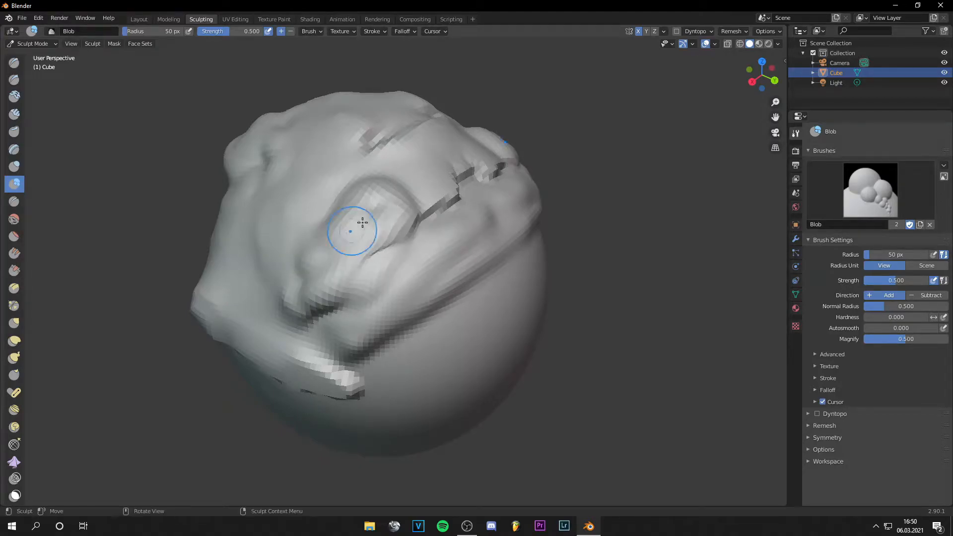
click(14, 203)
middle_drag(349, 237, 338, 223)
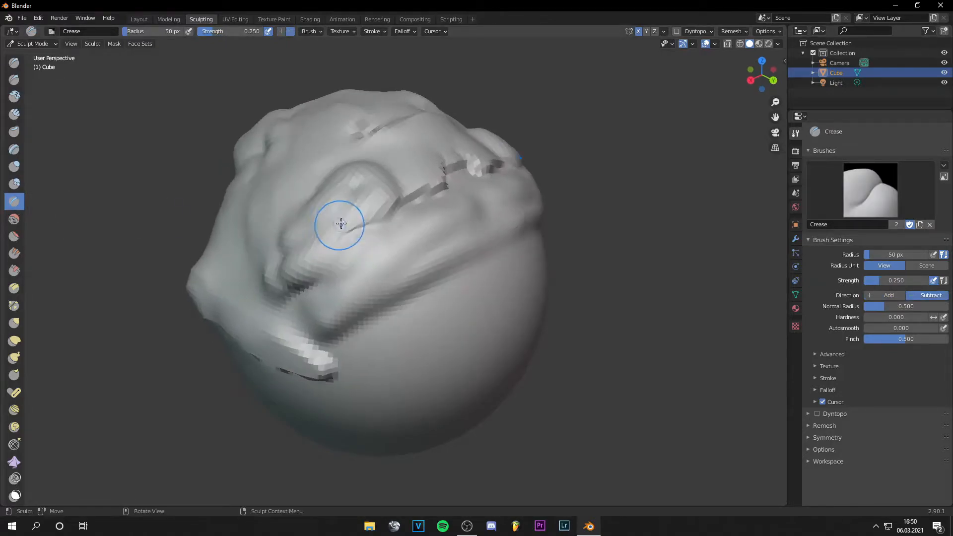
scroll(357, 212, up, 1)
drag(278, 190, 299, 189)
drag(344, 227, 399, 280)
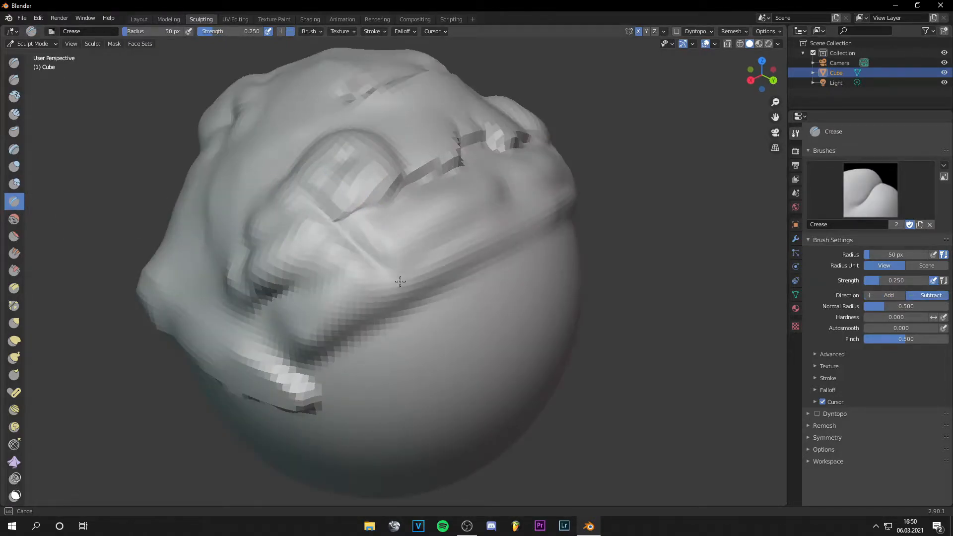
drag(354, 242, 397, 278)
mouse_move(446, 276)
middle_down()
mouse_move(440, 251)
mouse_move(384, 183)
mouse_move(374, 194)
middle_up()
mouse_move(297, 149)
mouse_down()
mouse_move(333, 219)
mouse_move(349, 211)
mouse_move(335, 182)
mouse_move(284, 149)
mouse_up()
scroll(374, 177, up, 5)
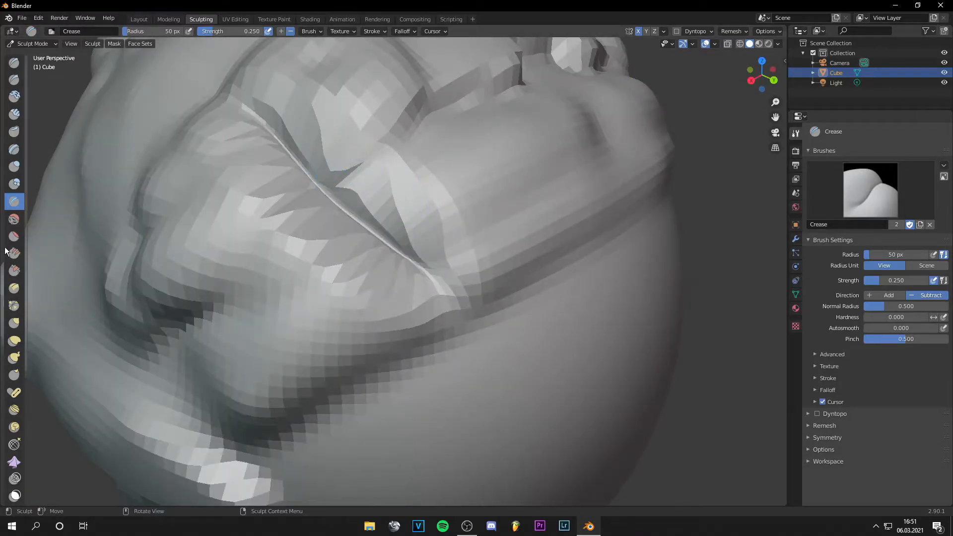
Step: Smooth away the sculpted detail across the shape with the Smooth brush at radius 235 px and strength 0.700
click(14, 222)
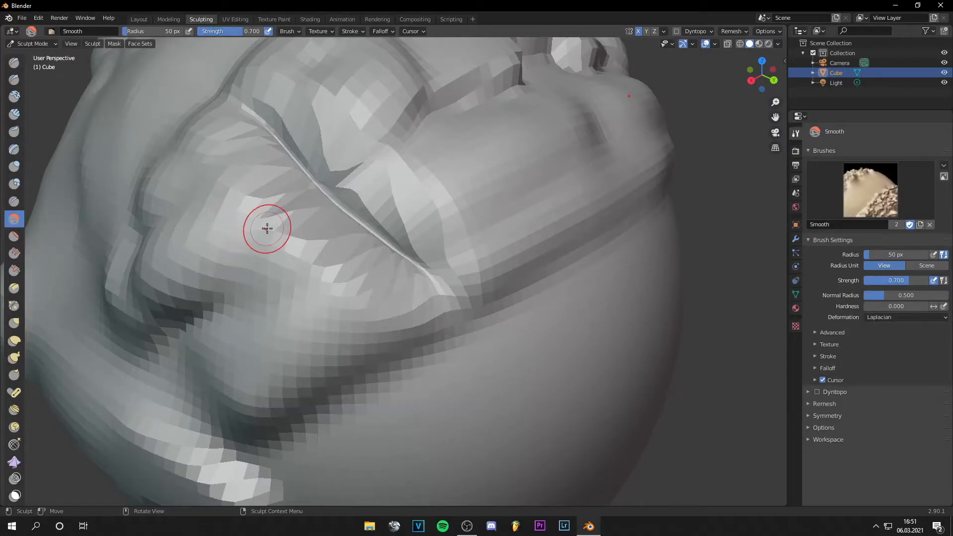
scroll(269, 228, down, 4)
middle_drag(338, 232, 365, 230)
key(f)
click(345, 256)
key(f)
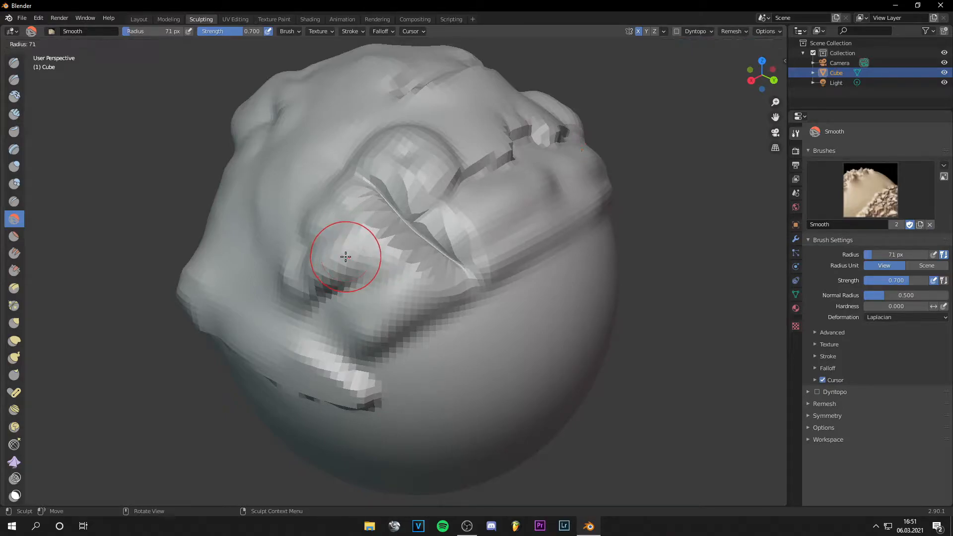
click(426, 194)
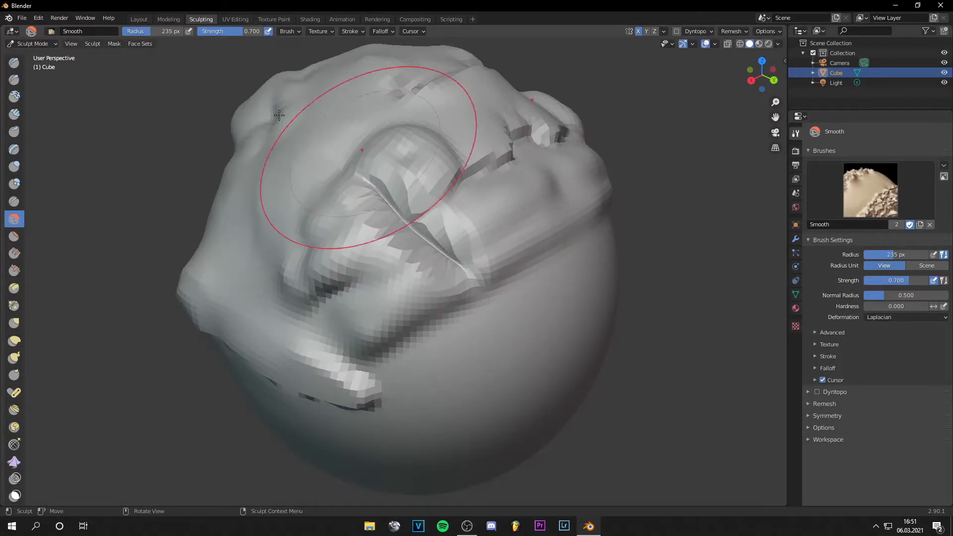
mouse_move(382, 191)
mouse_down()
mouse_move(313, 132)
mouse_move(325, 292)
mouse_move(268, 298)
mouse_move(318, 238)
mouse_up()
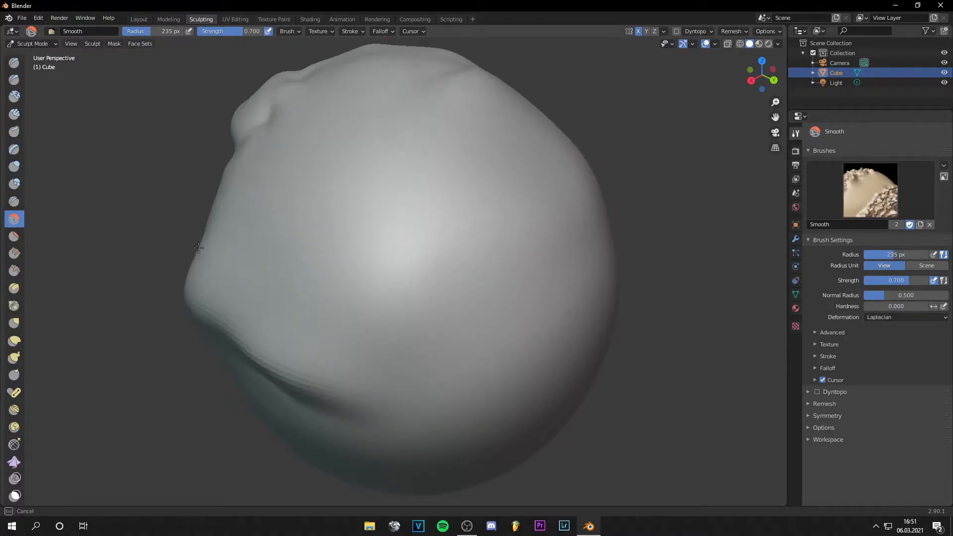
scroll(320, 243, down, 6)
middle_drag(322, 245, 397, 226)
drag(396, 225, 387, 248)
drag(387, 248, 358, 239)
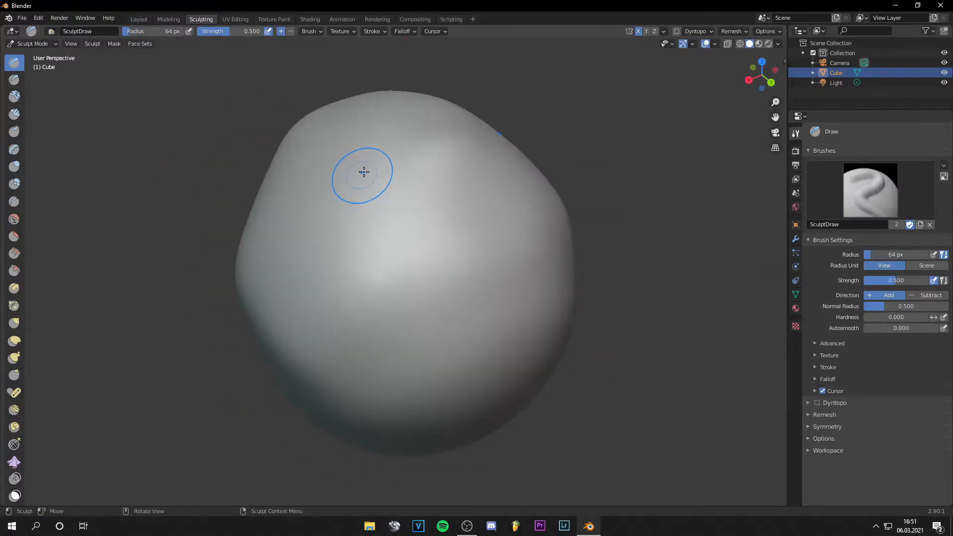
Step: Sculpt long rounded ridges down the front with the Draw brush and level their tops with the Flatten brush at strength 0.500
mouse_move(390, 156)
mouse_down()
mouse_move(420, 189)
mouse_move(432, 229)
mouse_move(353, 261)
mouse_move(379, 166)
mouse_move(353, 160)
mouse_move(268, 293)
mouse_up()
click(15, 236)
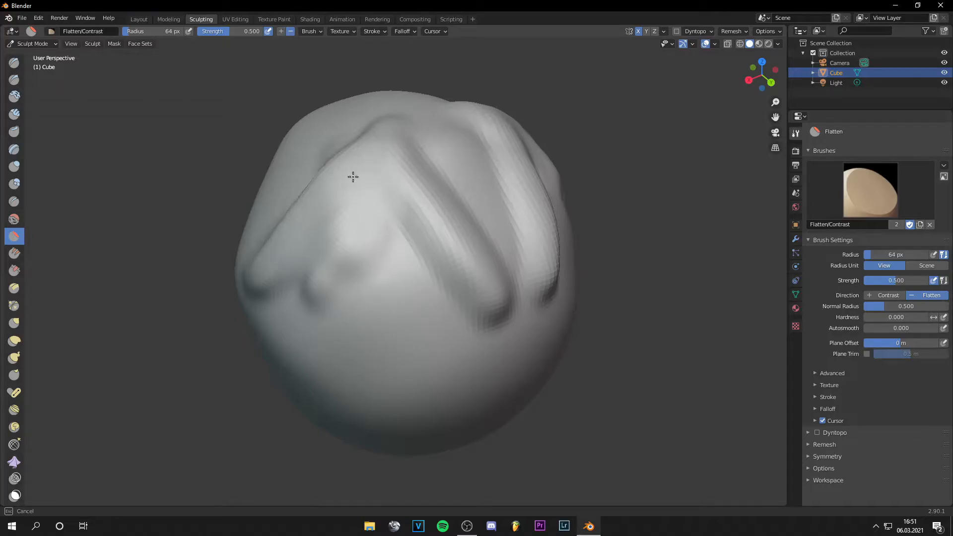
mouse_move(470, 323)
mouse_down()
mouse_move(422, 190)
mouse_move(469, 266)
mouse_move(421, 162)
mouse_up()
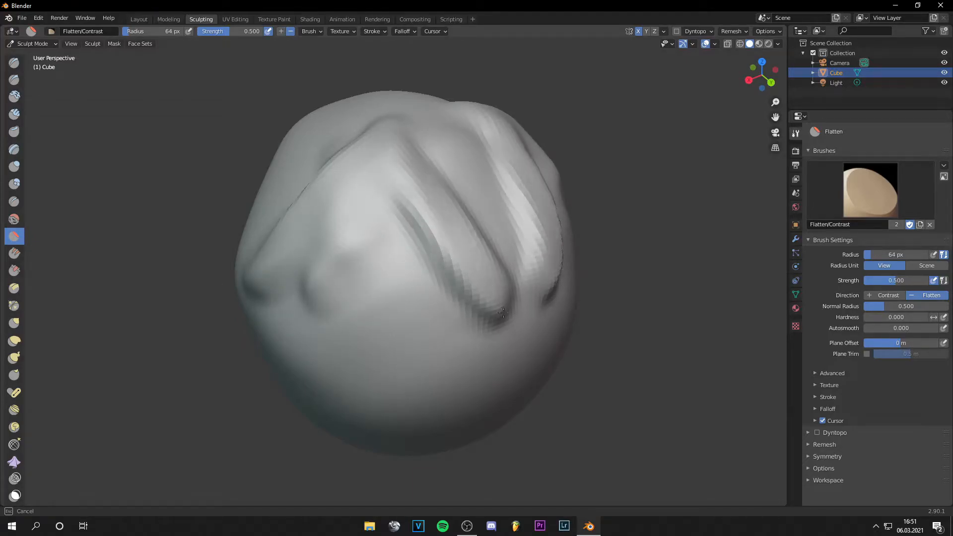
drag(487, 280, 437, 208)
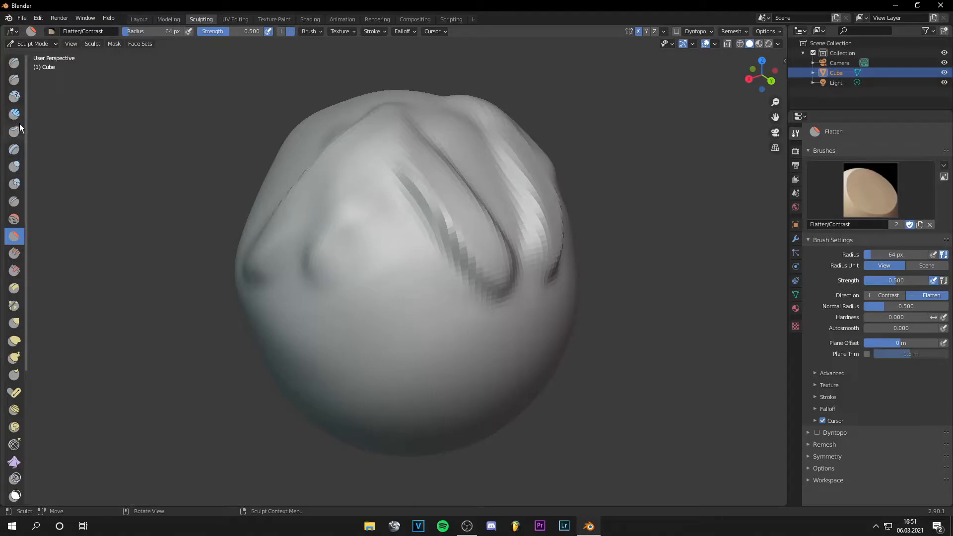
Step: Paint raised curved bands below the ridges with the Layer brush at strength 1.000 and work over the surface with the Flatten brush
mouse_move(405, 276)
mouse_down()
mouse_move(366, 244)
mouse_move(398, 298)
mouse_move(419, 377)
mouse_move(332, 378)
mouse_move(330, 392)
mouse_up()
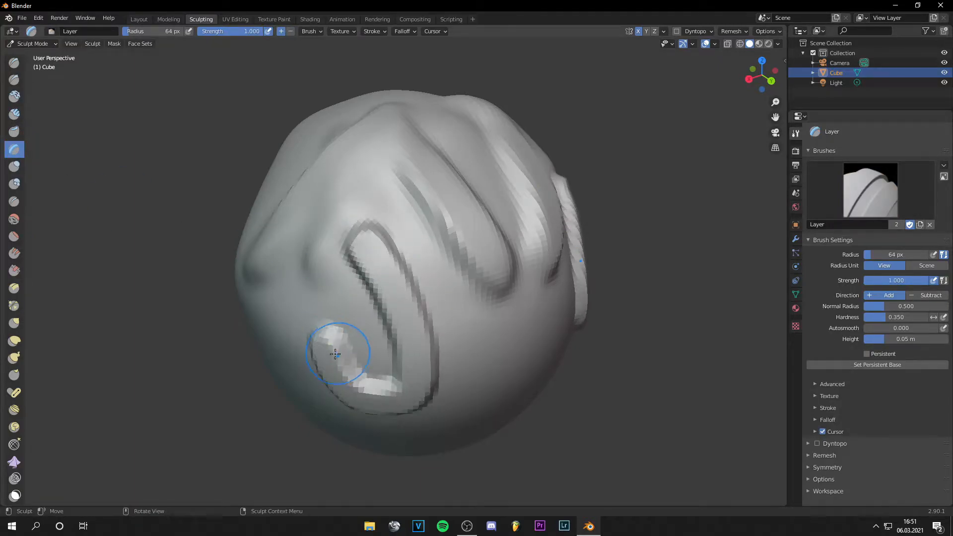
key(shift+t)
middle_drag(496, 357, 529, 347)
mouse_move(407, 270)
mouse_down()
mouse_move(437, 308)
mouse_move(389, 258)
mouse_up()
drag(388, 318, 422, 392)
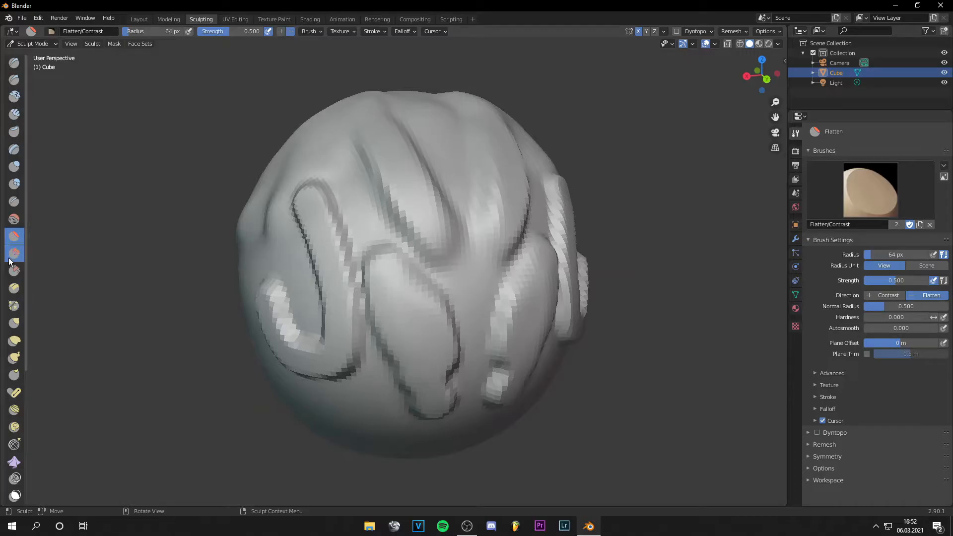
Step: Fill in the grooves between the ridges and raised bands with the Fill brush at strength 1.000
click(10, 258)
middle_drag(317, 238, 347, 225)
scroll(351, 223, up, 5)
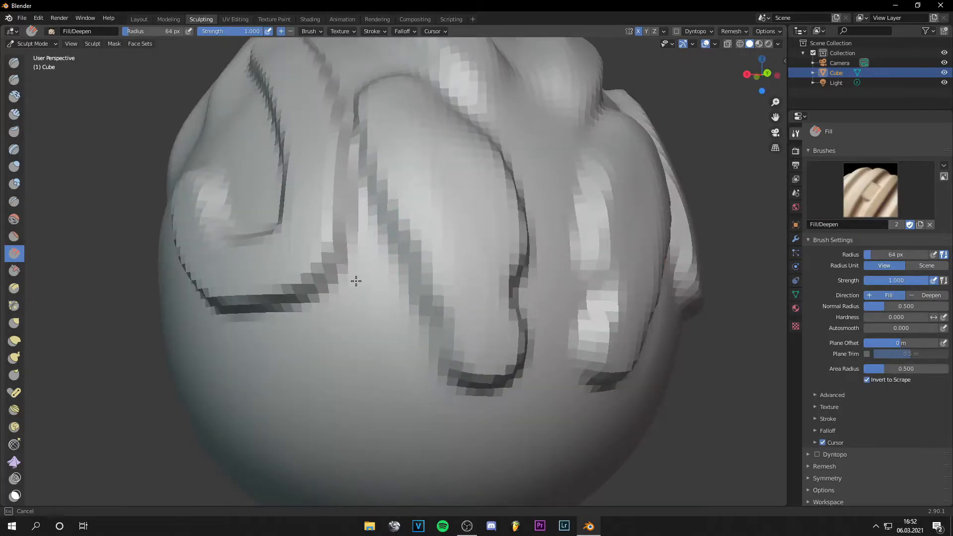
middle_drag(356, 281, 397, 238)
scroll(415, 230, up, 4)
mouse_move(312, 285)
mouse_down()
mouse_move(362, 314)
mouse_move(362, 233)
mouse_move(327, 224)
mouse_move(343, 308)
mouse_move(283, 196)
mouse_move(365, 225)
mouse_move(290, 264)
mouse_move(199, 248)
mouse_up()
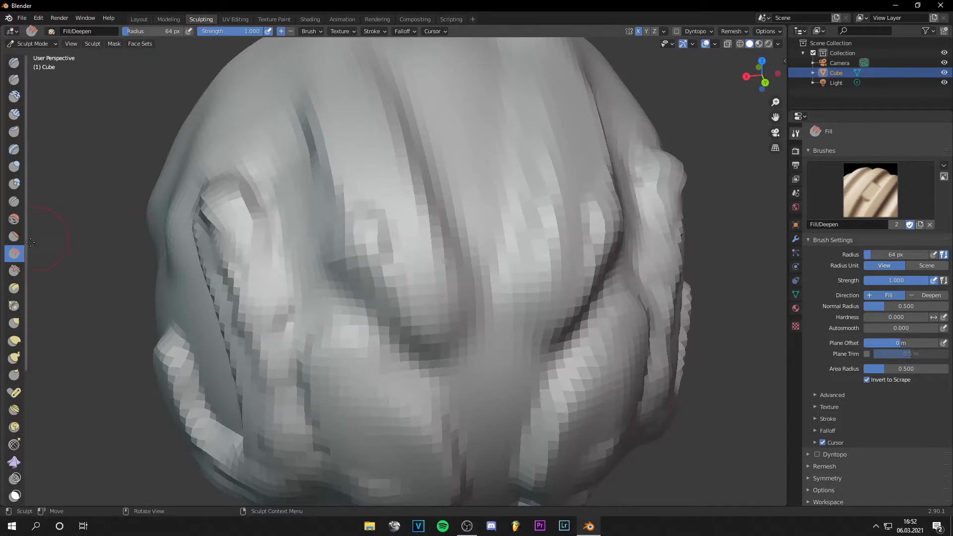
Step: Scrape down the raised surface on another side of the shape with the Scrape brush at strength 1.000
click(15, 275)
mouse_move(350, 206)
middle_down()
mouse_move(387, 234)
mouse_move(499, 235)
mouse_move(360, 243)
mouse_move(371, 170)
middle_up()
scroll(408, 241, down, 6)
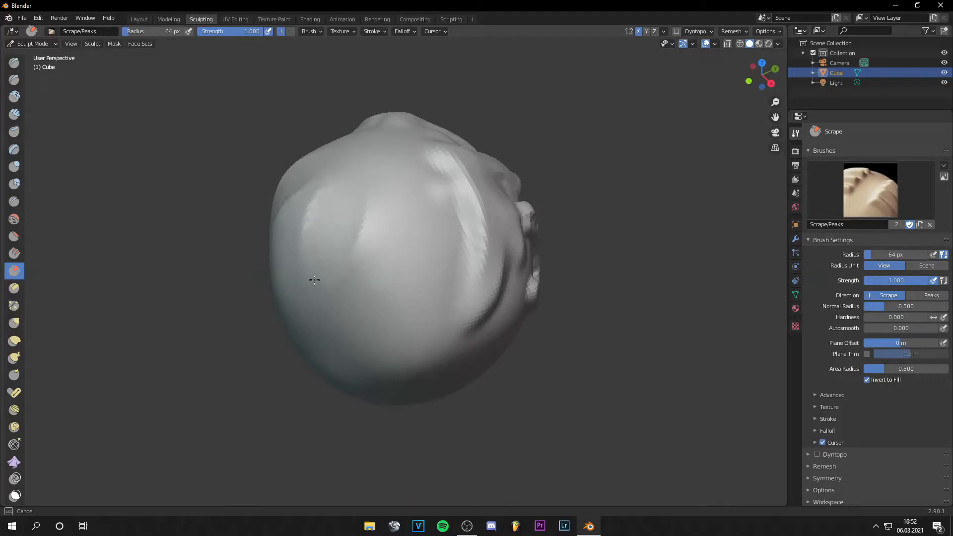
drag(339, 223, 318, 271)
Step: Carve a vertical crease through the scraped area with the Crease brush at strength 0.250
middle_drag(114, 163, 54, 196)
click(14, 201)
drag(365, 190, 354, 255)
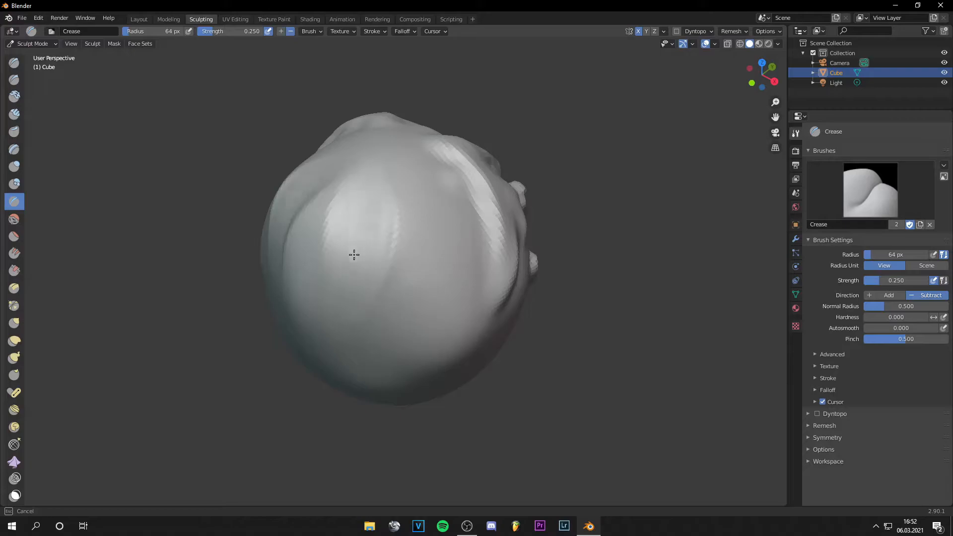
drag(362, 215, 357, 272)
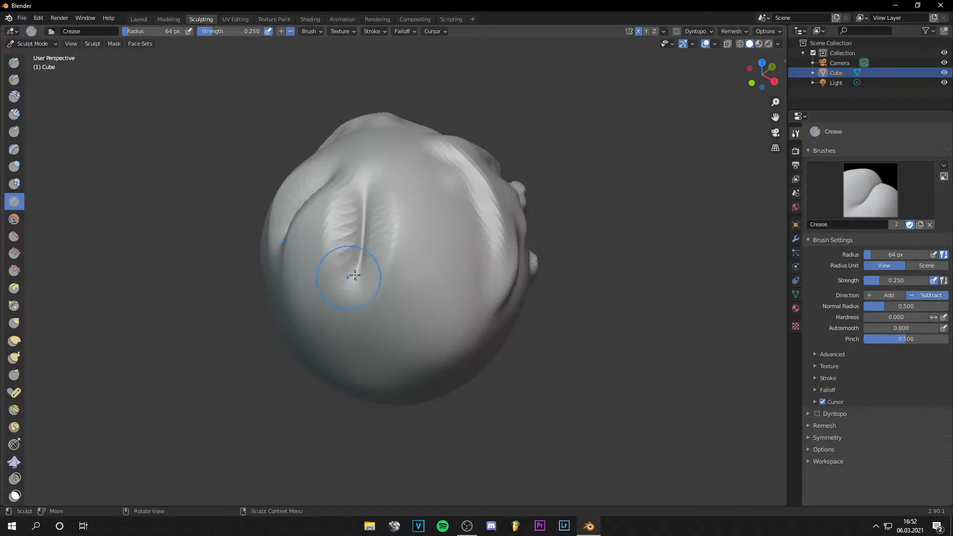
Step: Scrape angled, sharp-edged ridges along the side of the shape with the Multi-plane Scrape brush at strength 0.700 and plane angle 60
middle_drag(357, 273, 469, 242)
scroll(76, 304, up, 1)
click(14, 288)
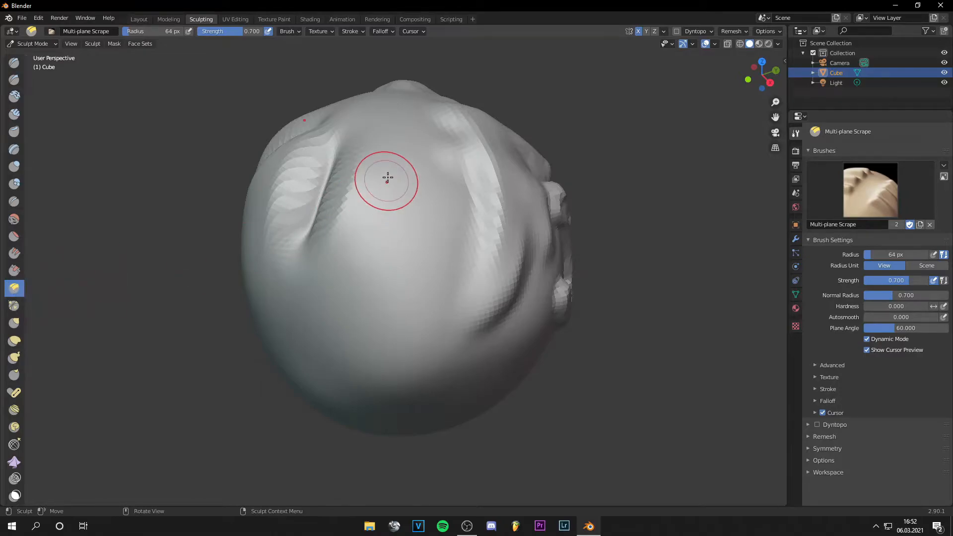
mouse_move(404, 132)
mouse_down()
mouse_move(375, 276)
mouse_move(301, 345)
mouse_up()
mouse_move(422, 303)
middle_down()
mouse_move(481, 264)
mouse_move(498, 189)
mouse_move(532, 208)
middle_up()
scroll(481, 264, up, 1)
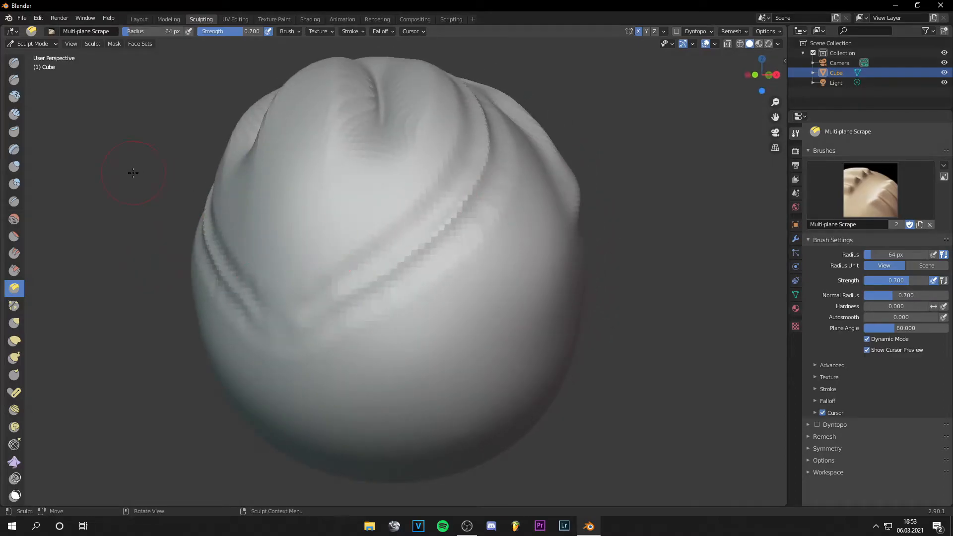
mouse_move(511, 192)
middle_down()
mouse_move(473, 191)
mouse_move(528, 331)
middle_up()
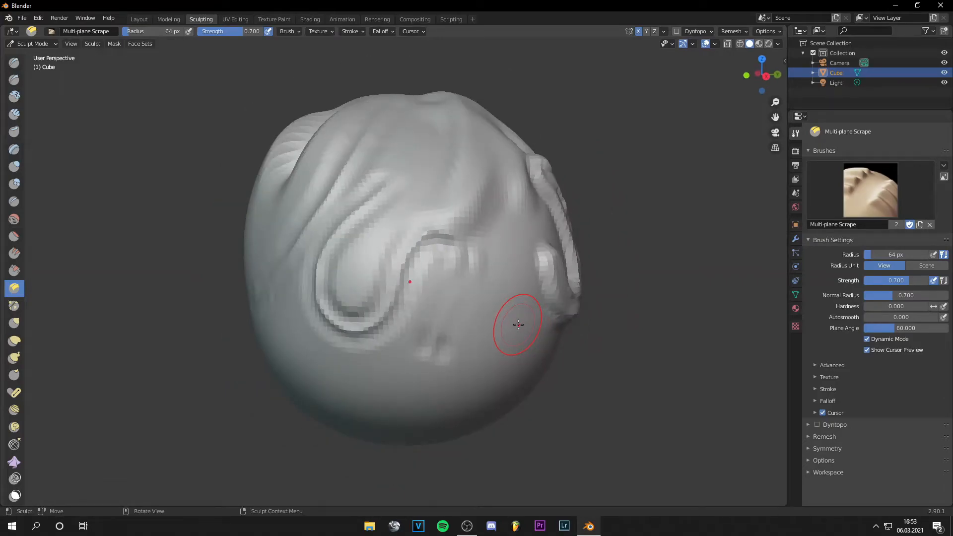
middle_drag(451, 126, 445, 151)
drag(400, 161, 366, 284)
Step: Pinch the surface into a tight line beside the curved band with the Pinch brush at strength 0.500 and inspect the mesh in Edit Mode
middle_drag(272, 299, 479, 213)
key(p)
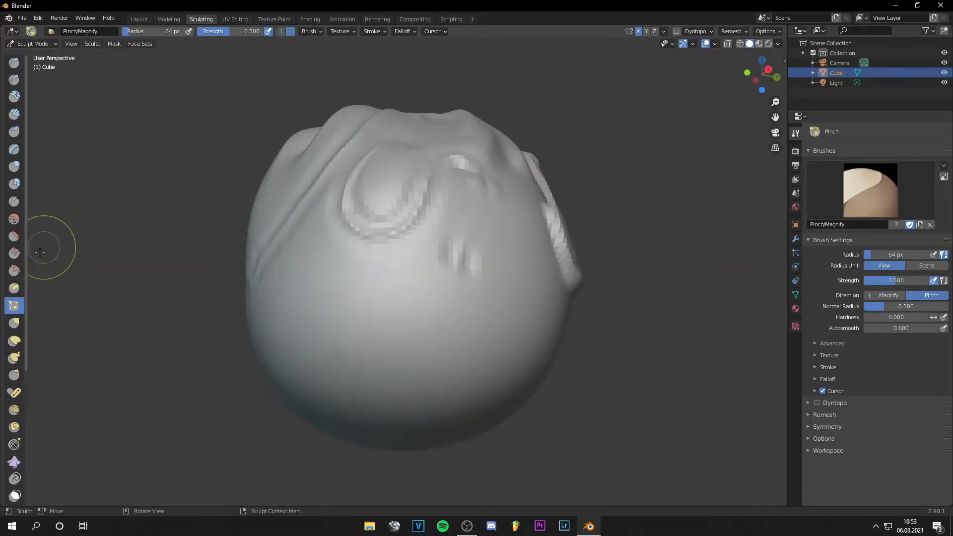
middle_drag(278, 268, 402, 260)
scroll(394, 284, up, 5)
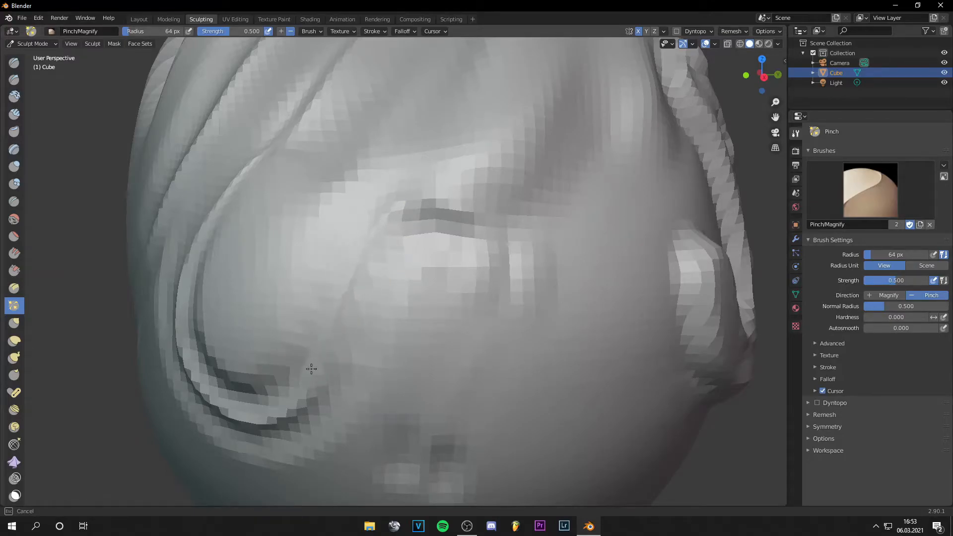
key(Tab)
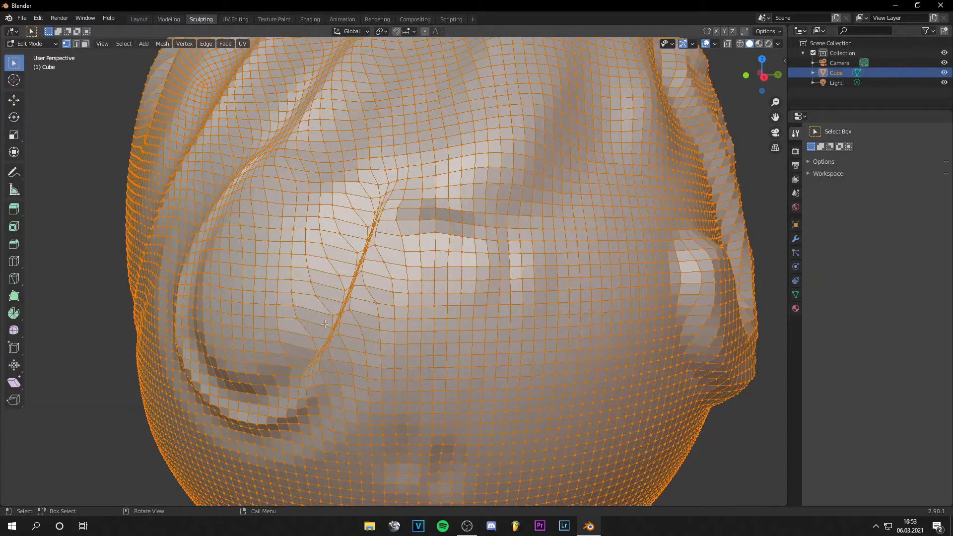
scroll(325, 323, up, 4)
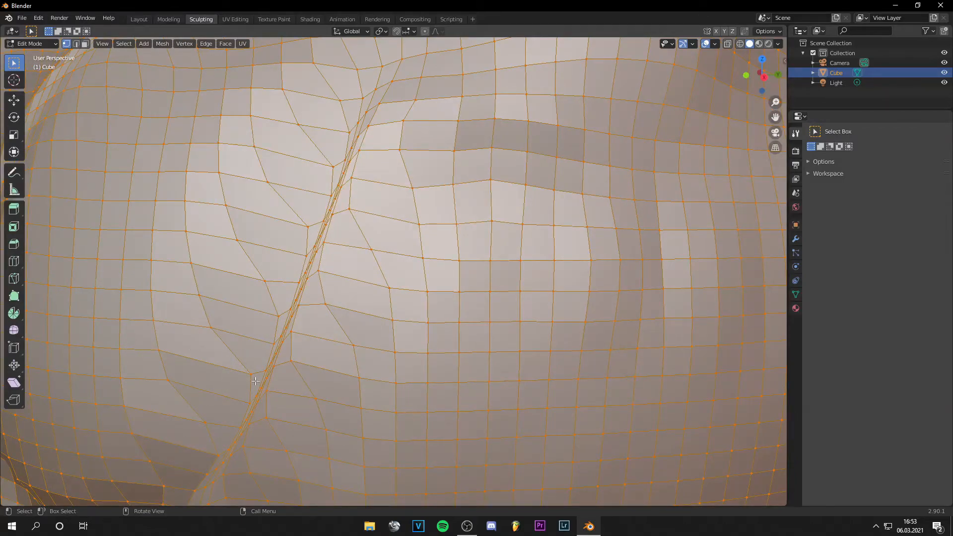
key(Tab)
scroll(258, 383, down, 5)
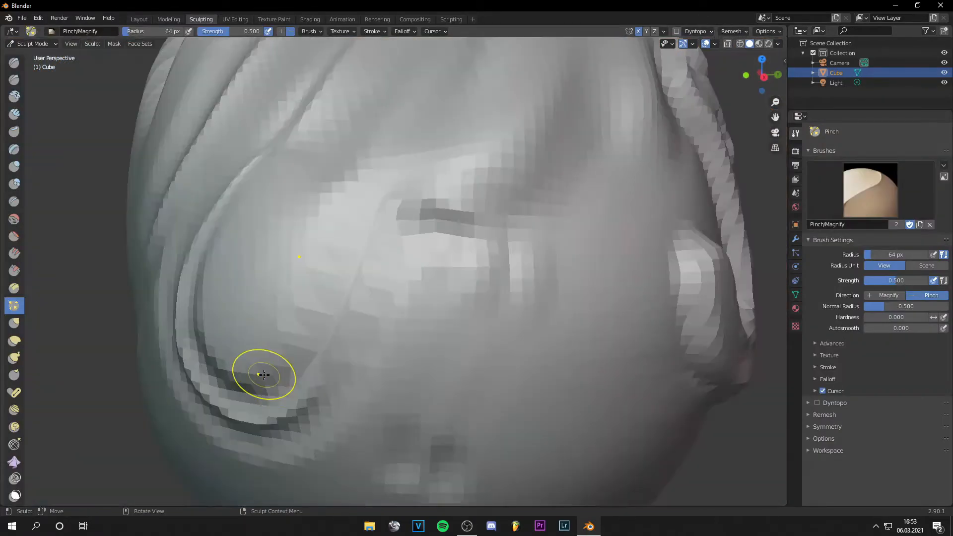
Step: Smooth out the pinched line and its surroundings with the Smooth brush at strength 0.700
click(13, 220)
drag(328, 243, 380, 248)
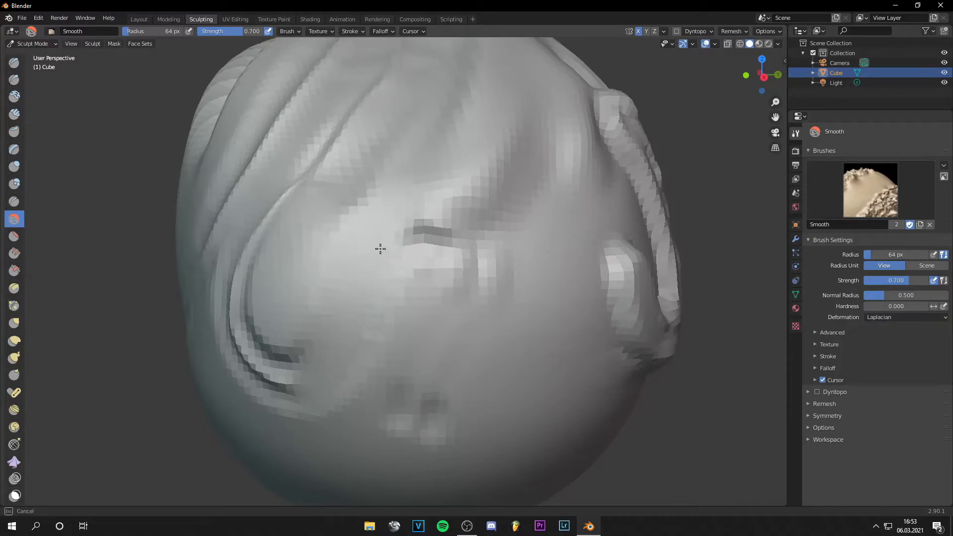
drag(437, 235, 437, 270)
Step: Pull parts of the surface around the curved band sideways into points with the Grab brush at strength 0.400
scroll(436, 270, down, 3)
click(14, 323)
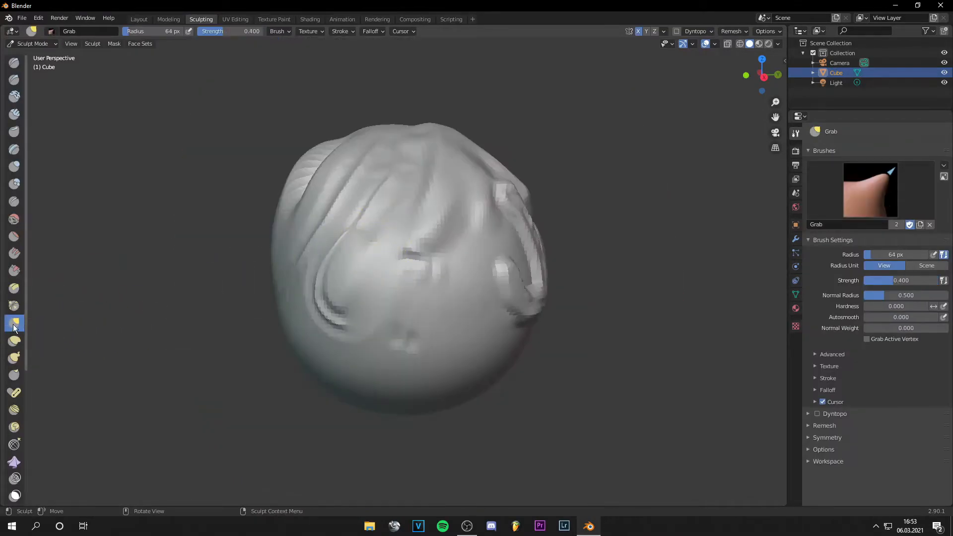
middle_drag(520, 247, 414, 260)
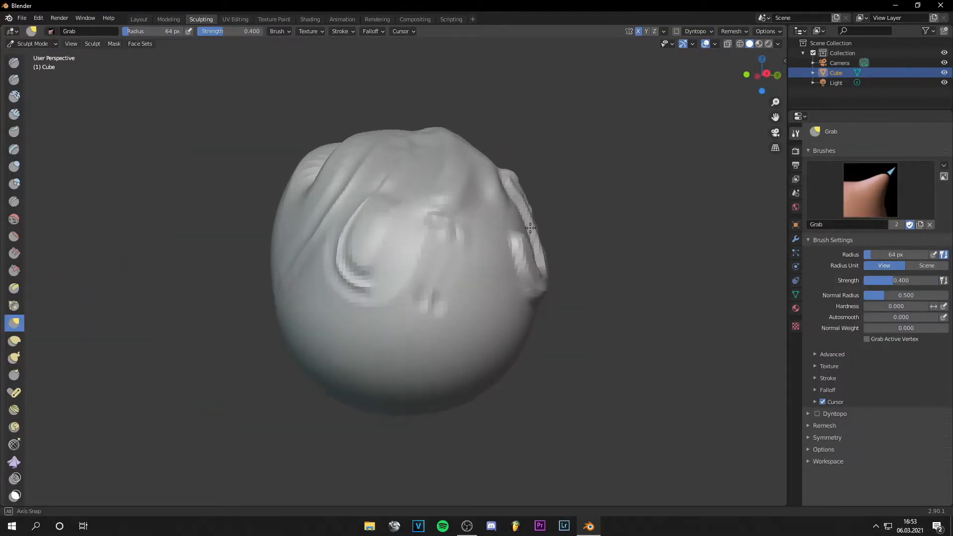
scroll(414, 261, up, 4)
mouse_move(323, 245)
mouse_down()
mouse_move(368, 233)
mouse_move(248, 271)
mouse_move(198, 221)
mouse_move(121, 221)
mouse_move(364, 228)
mouse_move(197, 233)
mouse_move(489, 214)
mouse_move(476, 238)
mouse_up()
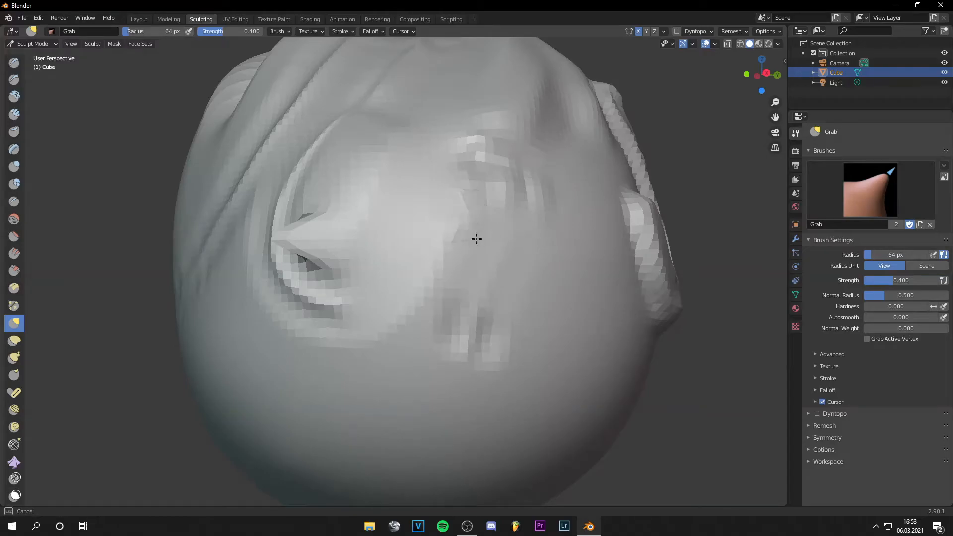
mouse_move(534, 200)
mouse_down()
mouse_move(609, 192)
mouse_move(521, 203)
mouse_up()
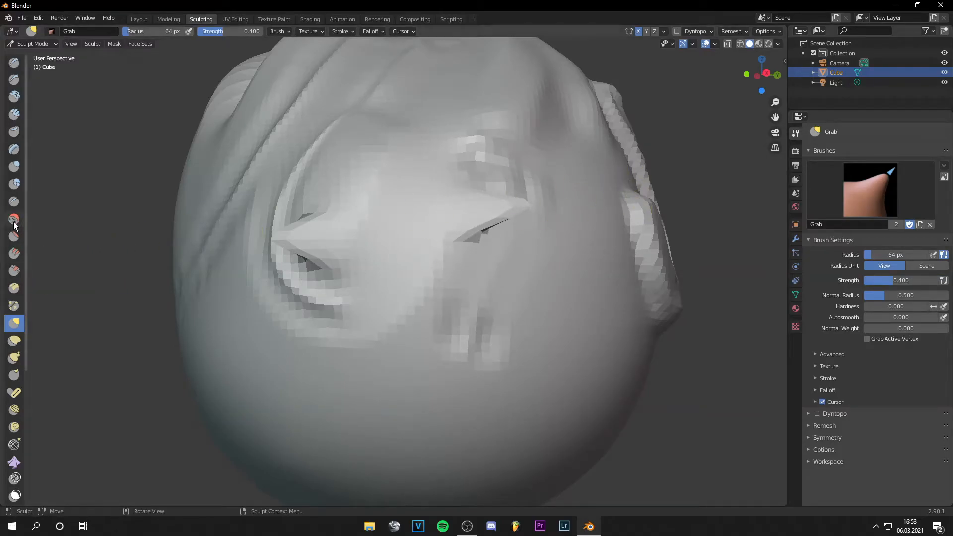
Step: Smooth the raised band on the far side from the curved loop with the Smooth brush
click(14, 235)
click(14, 221)
middle_drag(463, 282, 511, 278)
mouse_move(611, 220)
mouse_down()
mouse_move(628, 217)
mouse_move(636, 236)
mouse_up()
mouse_move(620, 268)
middle_down()
mouse_move(559, 285)
mouse_move(567, 281)
middle_up()
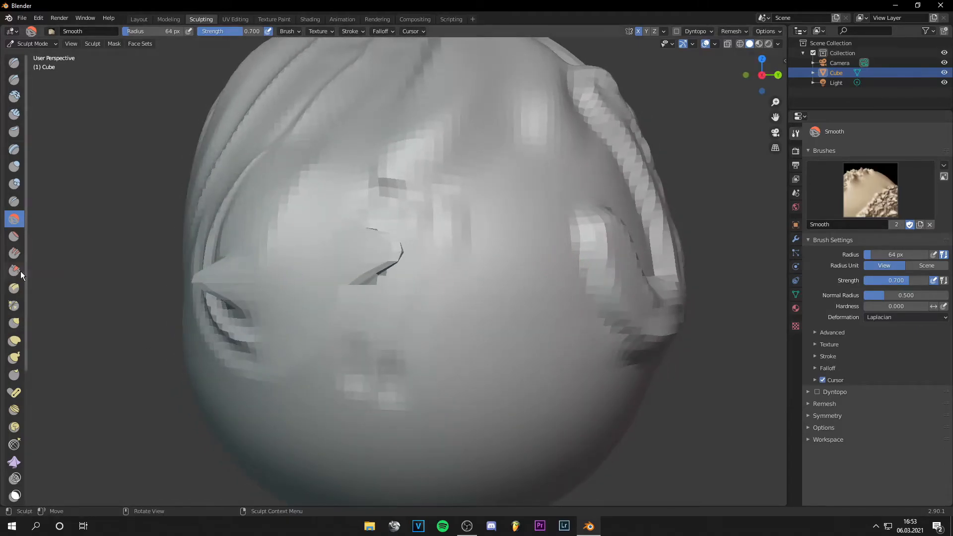
Step: Pull and warp several areas of the shape from different sides with the Elastic Deform brush at strength 0.500
click(14, 340)
scroll(283, 278, down, 5)
middle_drag(298, 291, 362, 313)
mouse_move(296, 238)
mouse_down()
mouse_move(189, 102)
mouse_move(233, 174)
mouse_move(270, 195)
mouse_up()
mouse_move(247, 273)
middle_down()
mouse_move(428, 206)
mouse_move(467, 298)
middle_up()
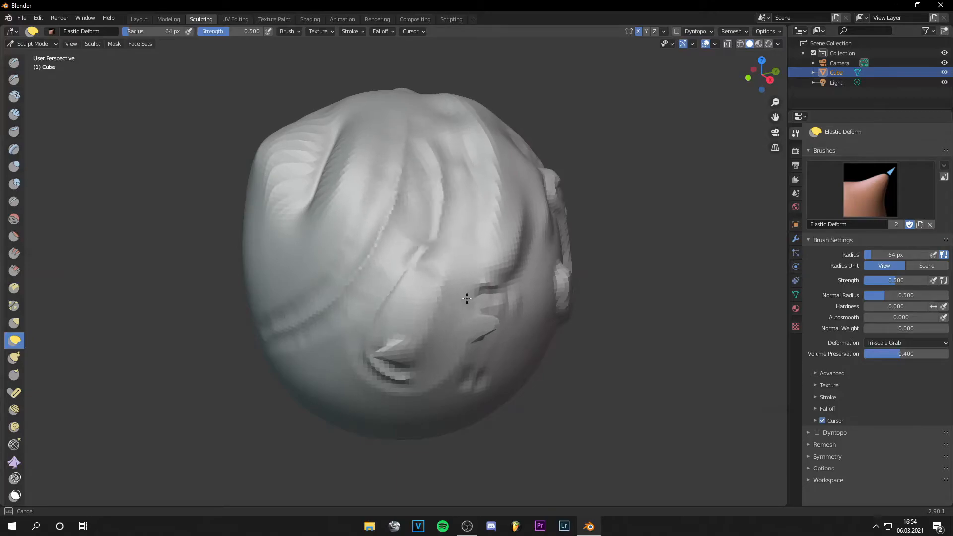
drag(466, 298, 436, 219)
middle_drag(444, 214, 484, 205)
mouse_move(490, 201)
mouse_down()
mouse_move(497, 189)
mouse_move(524, 226)
mouse_move(476, 149)
mouse_move(499, 144)
mouse_up()
middle_drag(568, 119, 425, 203)
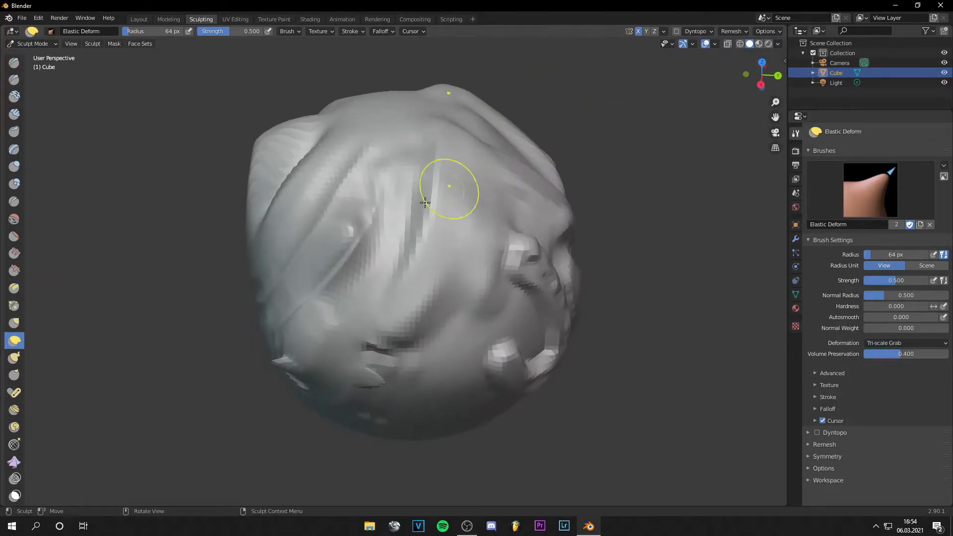
Step: Pull parts of the surface outward with the Snake Hook brush at strength 1.000, and undo the last stroke
click(17, 357)
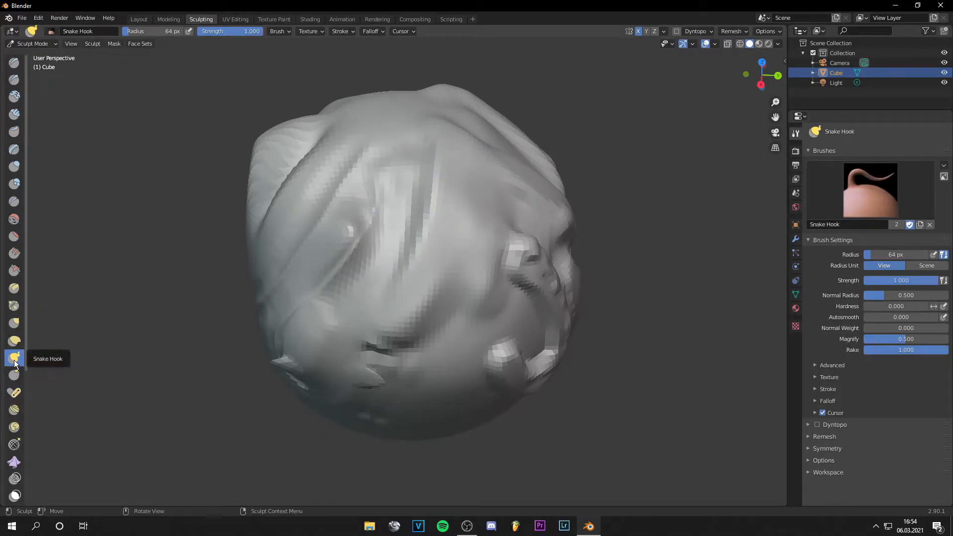
middle_drag(320, 288, 409, 237)
mouse_move(395, 195)
mouse_down()
mouse_move(415, 160)
mouse_move(436, 61)
mouse_up()
key(Escape)
mouse_move(408, 198)
mouse_down()
mouse_move(451, 114)
mouse_move(507, 72)
mouse_move(540, 185)
mouse_up()
key(ctrl+z)
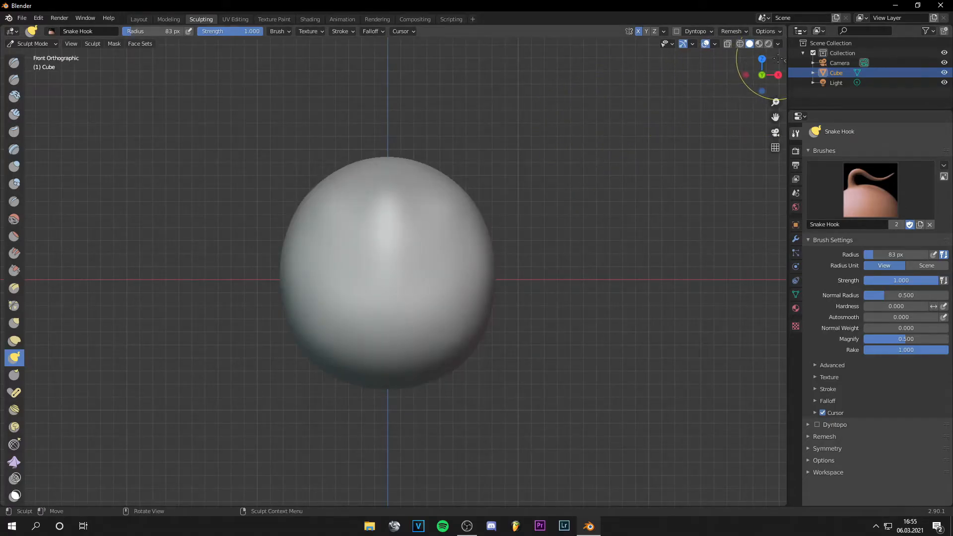
Step: Enable Dyntopo for the smooth sphere and set its detail size to 3 px
mouse_move(784, 61)
mouse_down()
mouse_move(793, 66)
mouse_move(760, 78)
mouse_move(785, 79)
mouse_up()
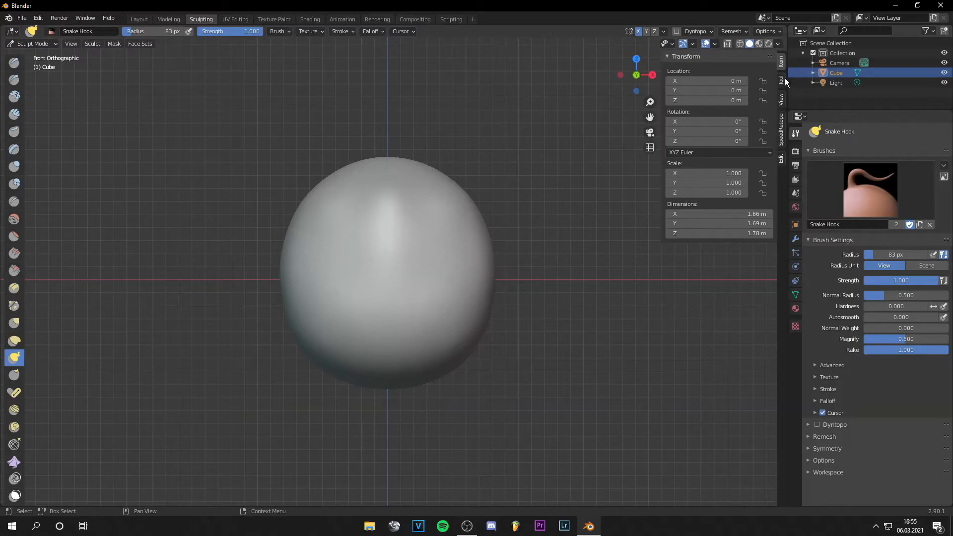
click(782, 78)
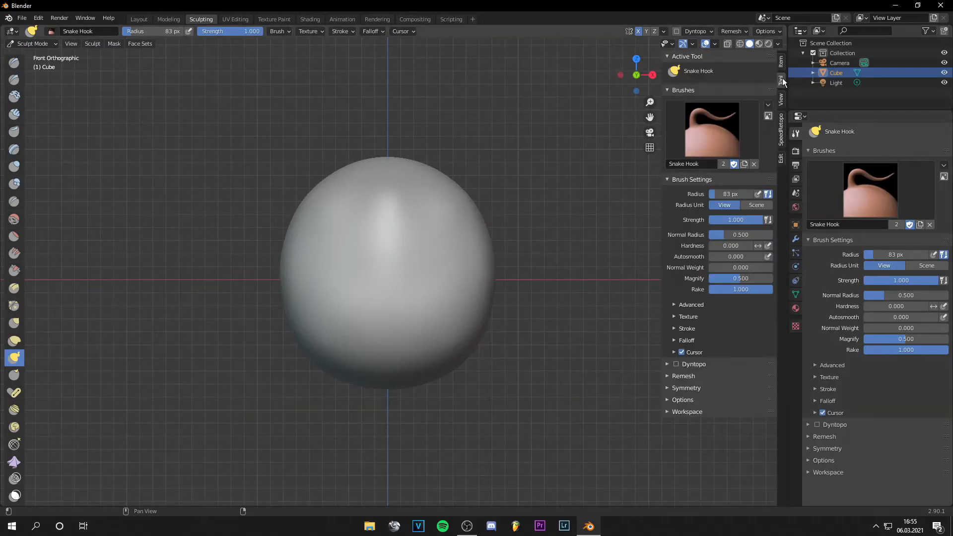
click(676, 365)
click(551, 364)
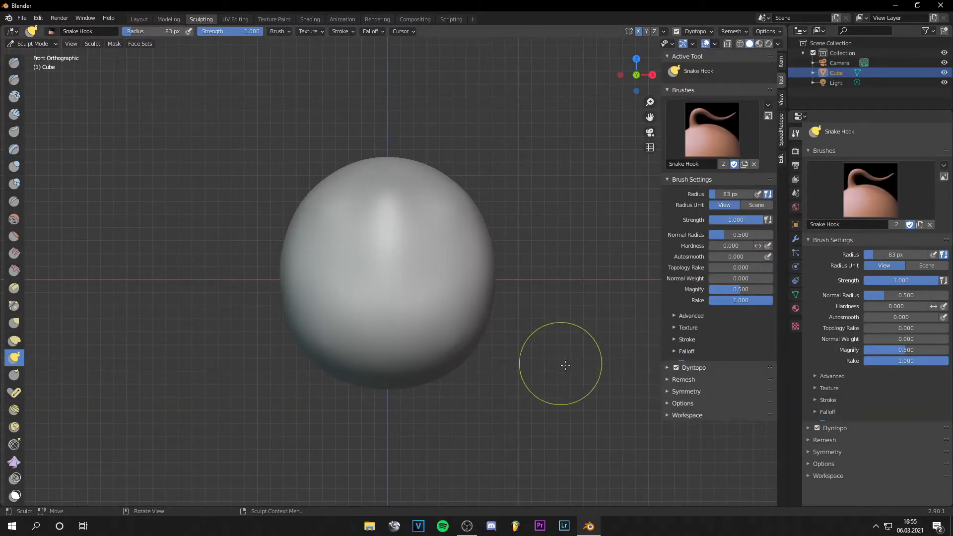
click(668, 376)
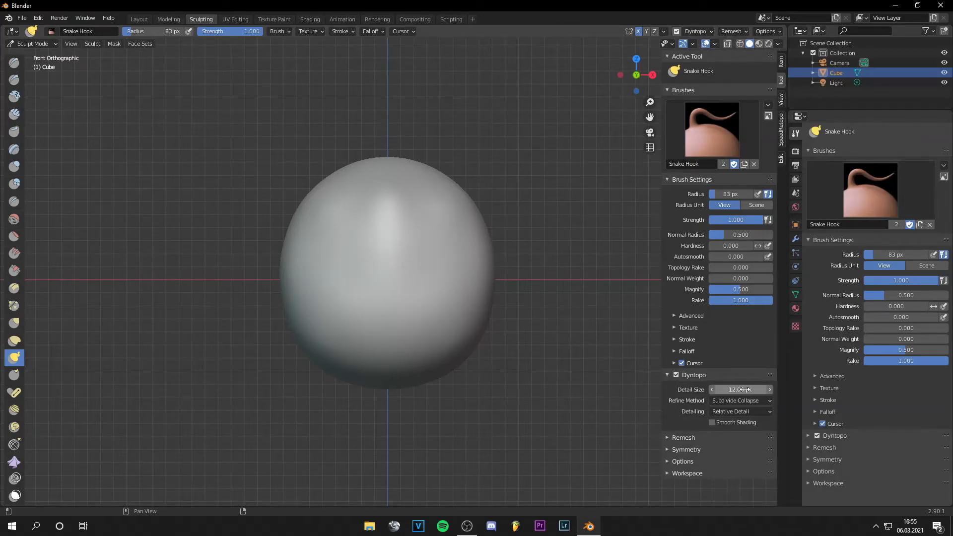
click(740, 390)
Step: Pull a mirrored pair of long curved horns out of the sphere's upper sides with Snake Hook, and inspect their mesh in Edit Mode
mouse_move(440, 208)
mouse_down()
mouse_move(508, 178)
mouse_move(530, 154)
mouse_move(549, 105)
mouse_move(541, 64)
mouse_up()
scroll(541, 64, down, 2)
scroll(321, 209, up, 5)
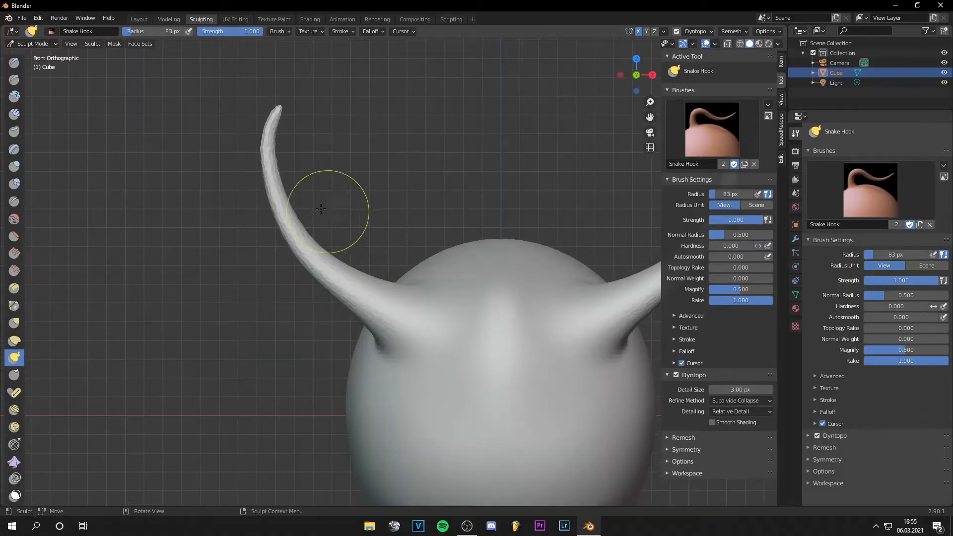
key(Tab)
scroll(221, 141, up, 2)
scroll(238, 150, down, 2)
scroll(320, 213, up, 1)
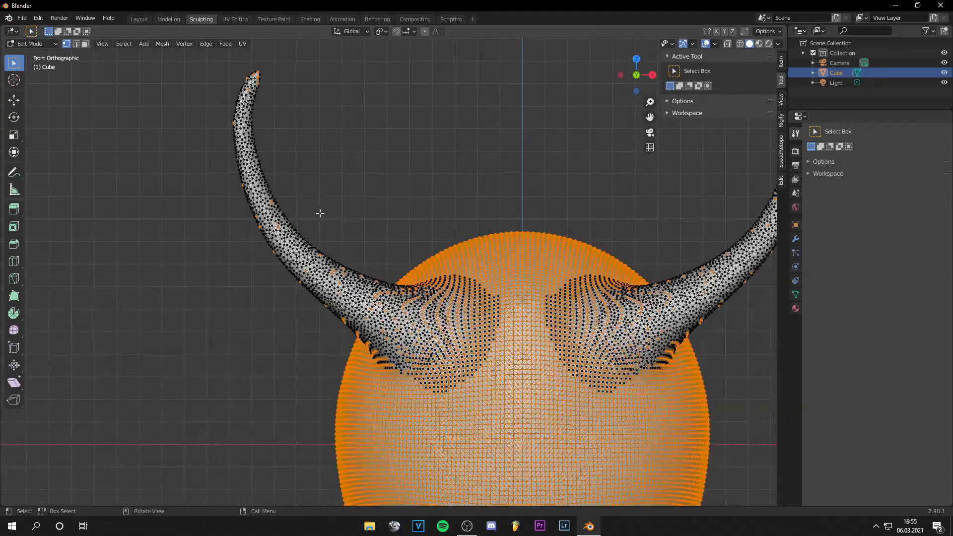
scroll(319, 213, down, 3)
key(Tab)
Step: Pull a tall central spike upward and a pair of lower side spikes outward with Snake Hook, and hide the sidebar
drag(447, 314, 444, 179)
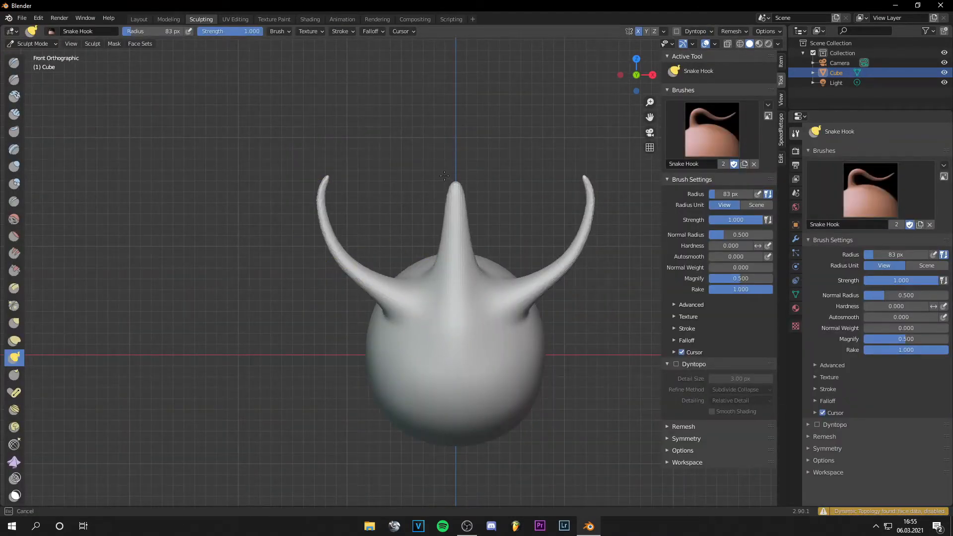
shift+middle_drag(516, 379, 453, 277)
drag(453, 277, 565, 301)
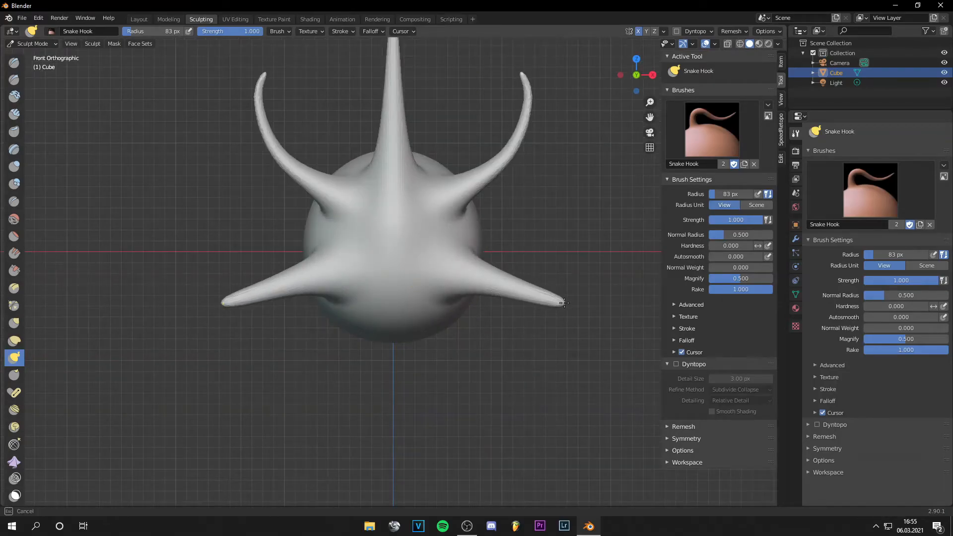
mouse_move(521, 238)
middle_down()
mouse_move(466, 261)
mouse_move(516, 248)
mouse_move(590, 267)
mouse_move(507, 256)
mouse_move(518, 260)
middle_up()
middle_drag(504, 223, 477, 233)
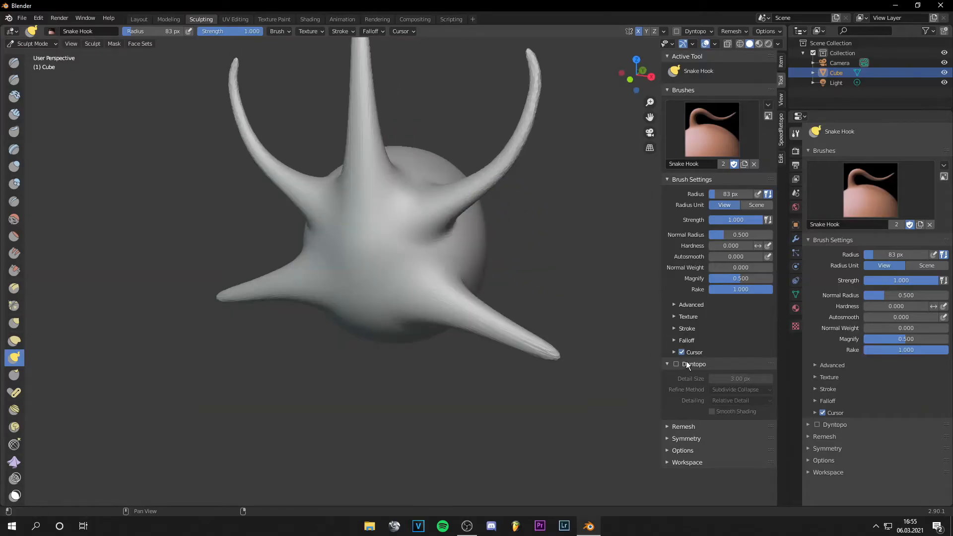
click(780, 62)
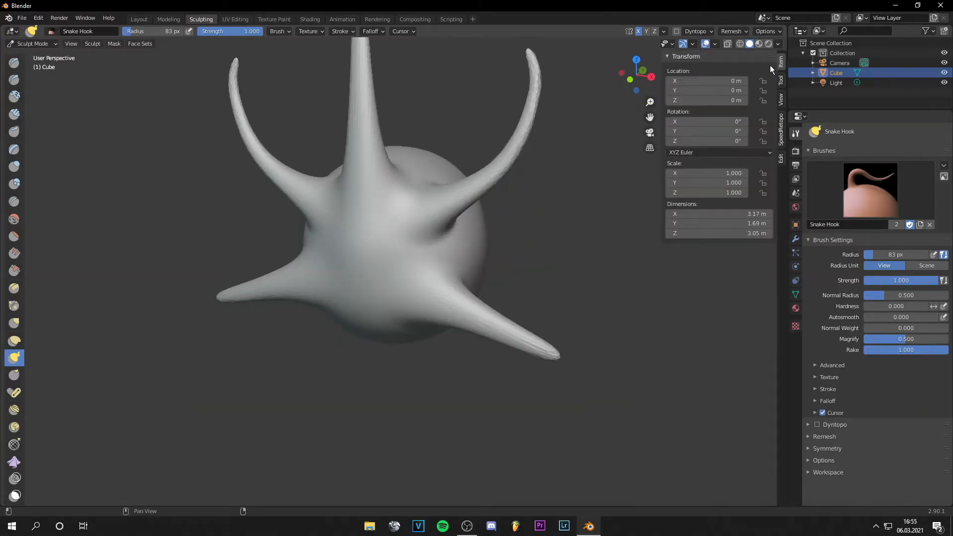
drag(663, 78, 774, 79)
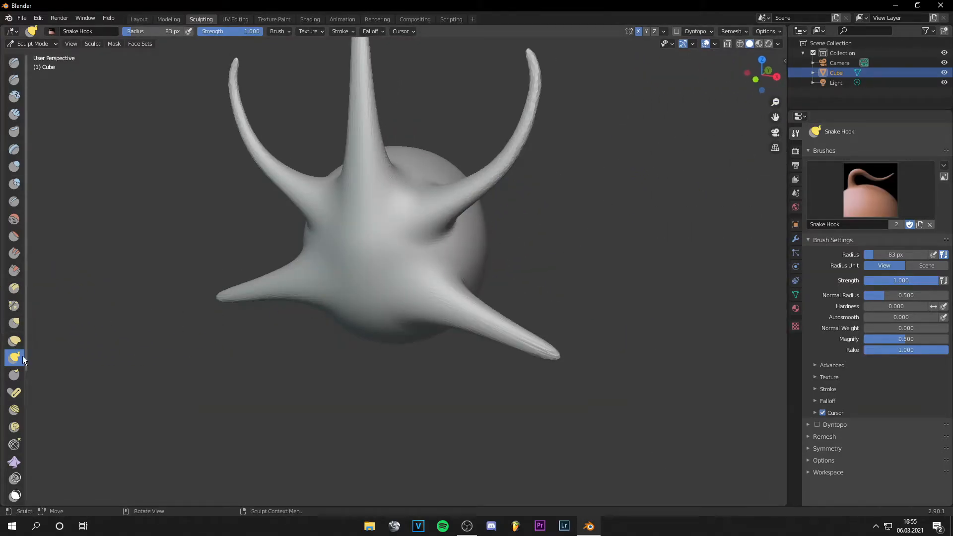
Step: Push the surface below the central spike into a small bump with the Thumb brush at strength 0.500
click(14, 375)
scroll(370, 238, up, 4)
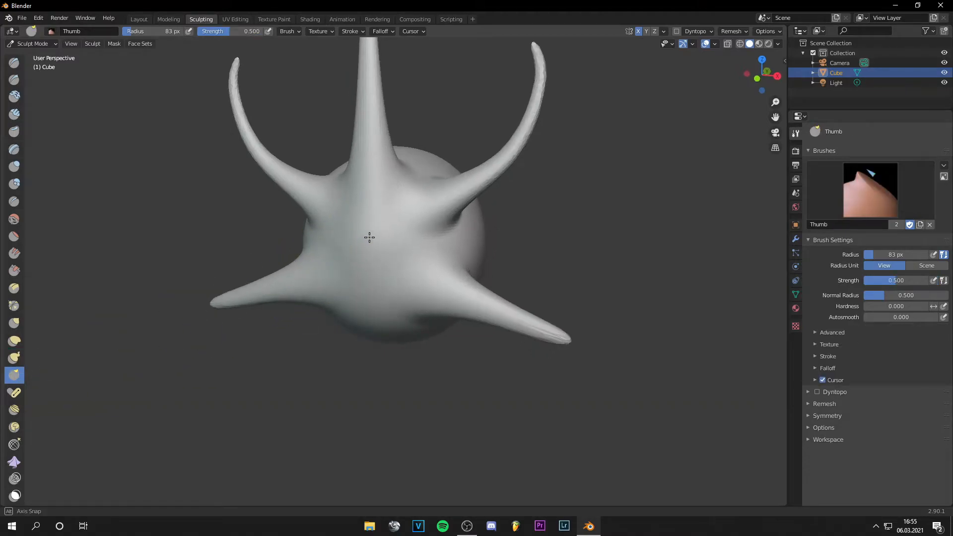
middle_drag(376, 267, 367, 258)
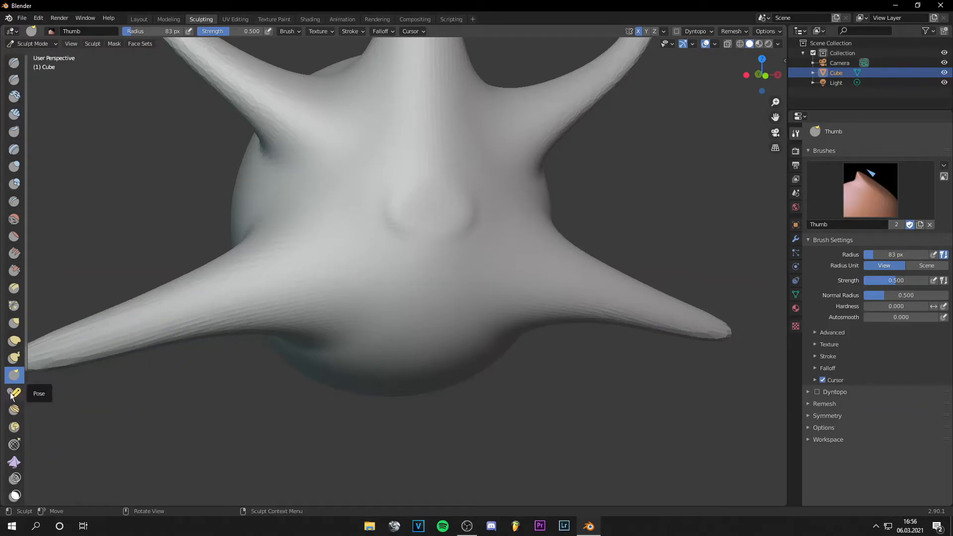
Step: Bend the pair of curved horns partway along their length with the Pose brush at strength 0.500
click(16, 393)
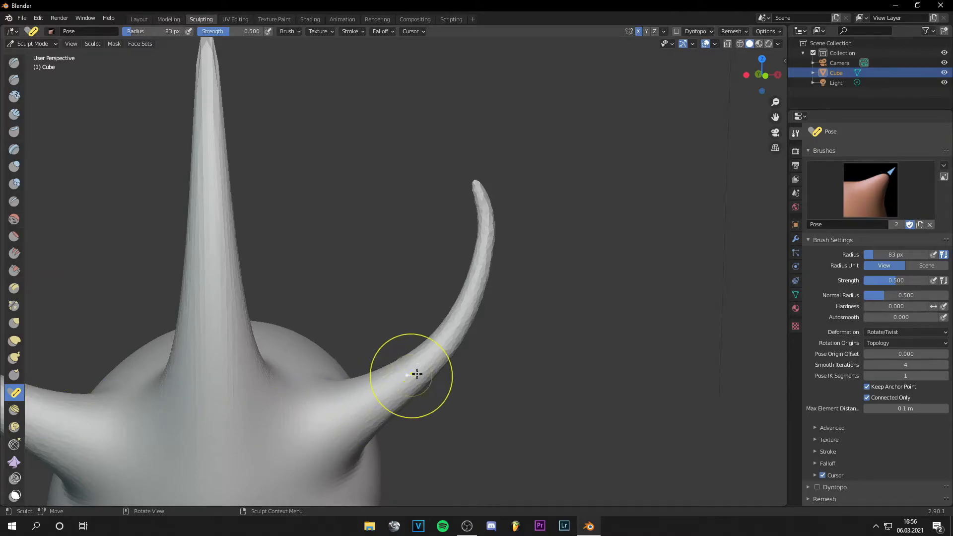
middle_drag(426, 373, 440, 375)
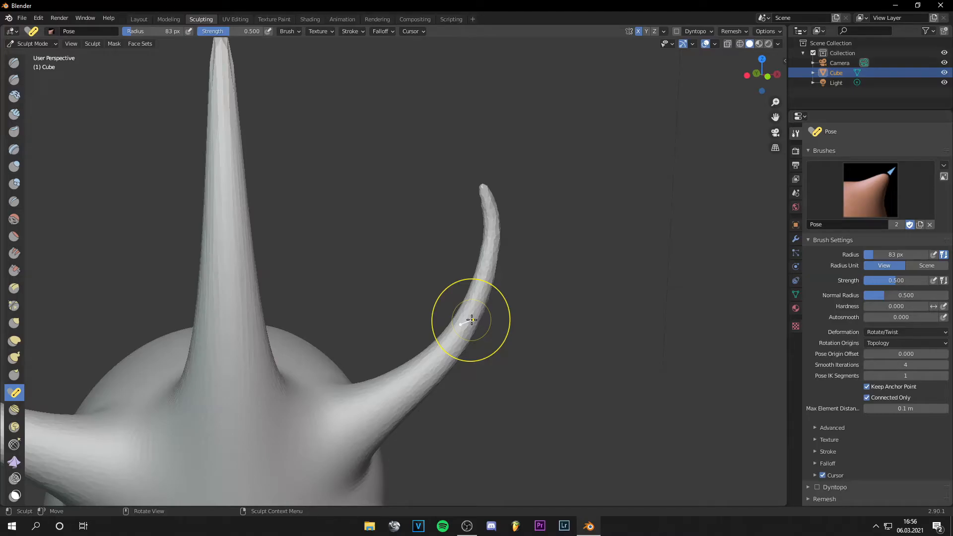
mouse_move(491, 253)
mouse_down()
mouse_move(501, 242)
mouse_move(487, 222)
mouse_move(492, 243)
mouse_move(501, 239)
mouse_move(495, 232)
mouse_move(503, 242)
mouse_up()
middle_drag(375, 265, 510, 349)
scroll(526, 357, down, 4)
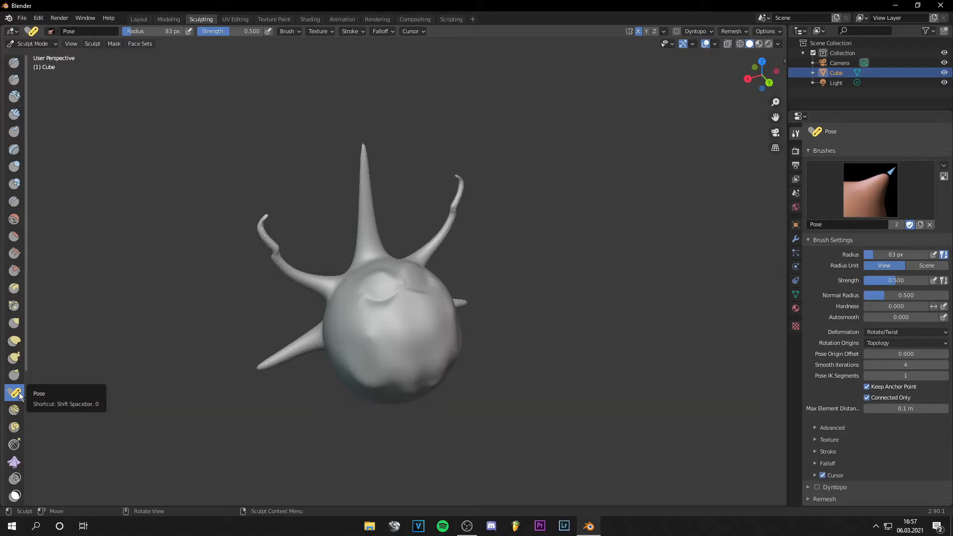
Step: Shift the crease on the back of the head into a curved fold with the Nudge brush at strength 0.500
click(14, 409)
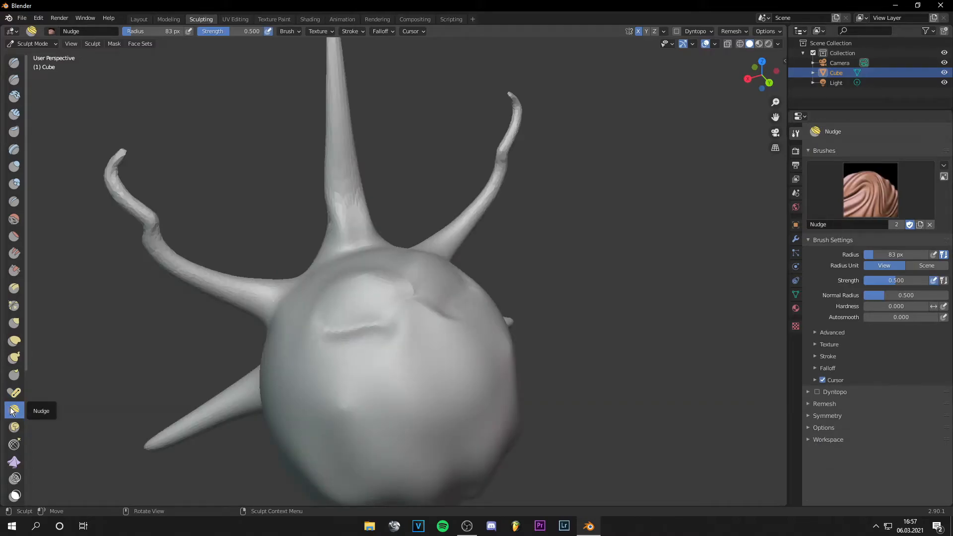
drag(388, 296, 343, 301)
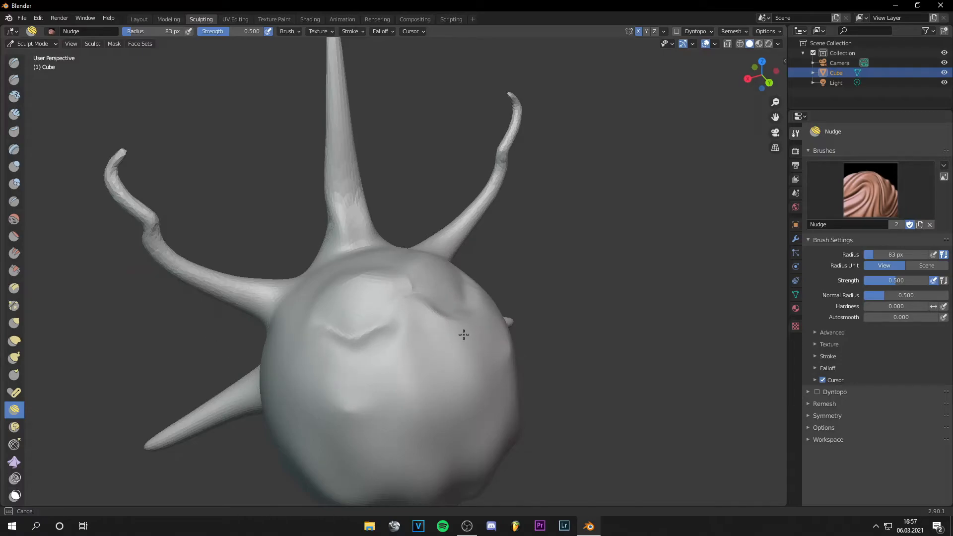
drag(308, 336, 344, 333)
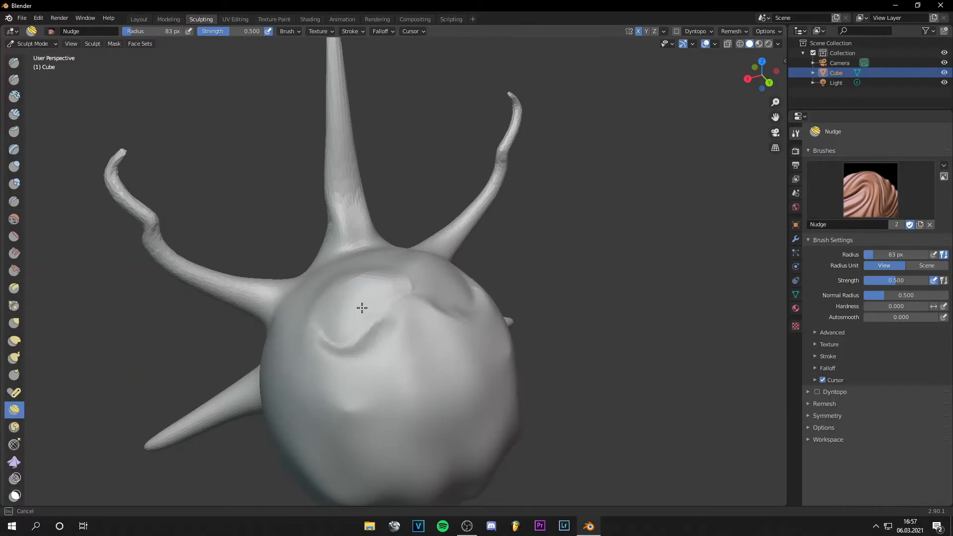
drag(369, 336, 378, 323)
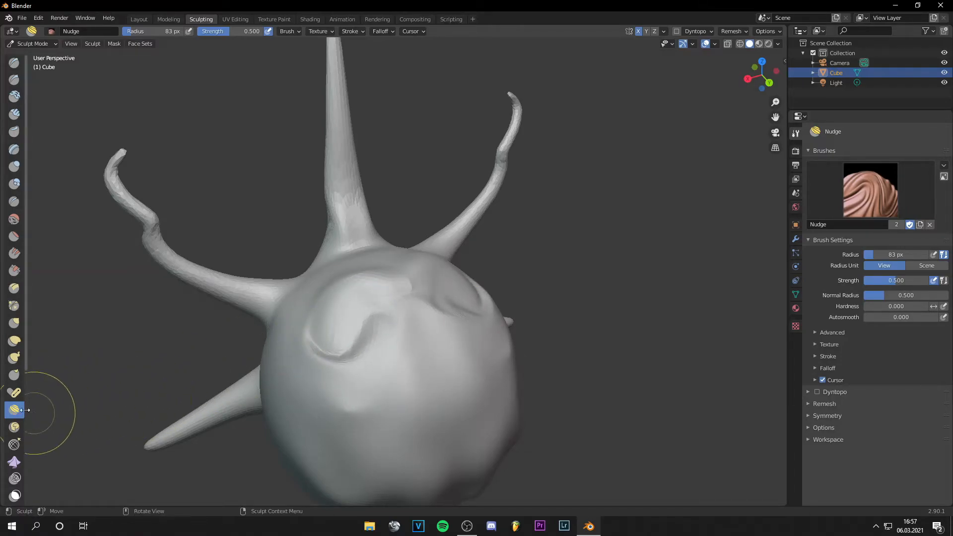
Step: Twist the curved fold on the back of the head with the Rotate brush at strength 1.000
click(14, 428)
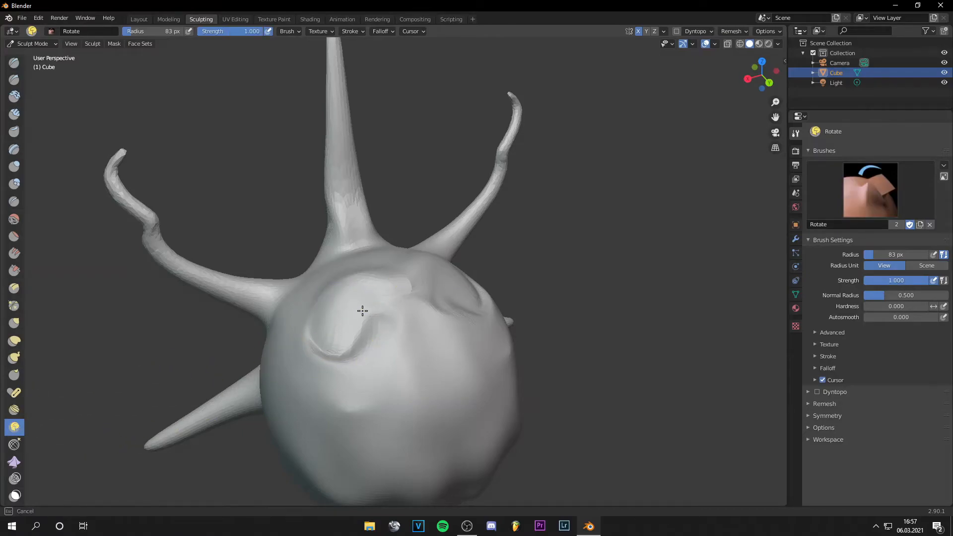
drag(377, 327, 408, 355)
drag(414, 390, 363, 444)
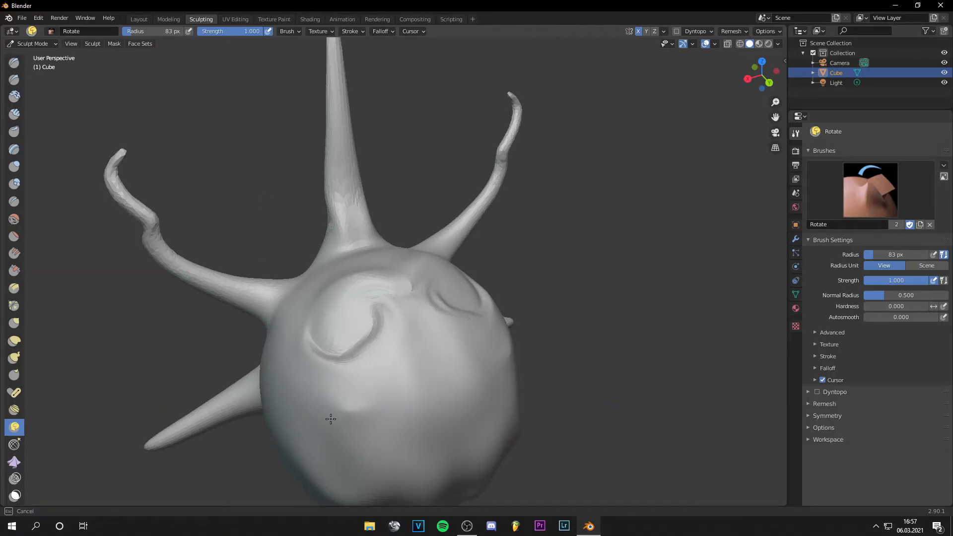
drag(228, 130, 303, 316)
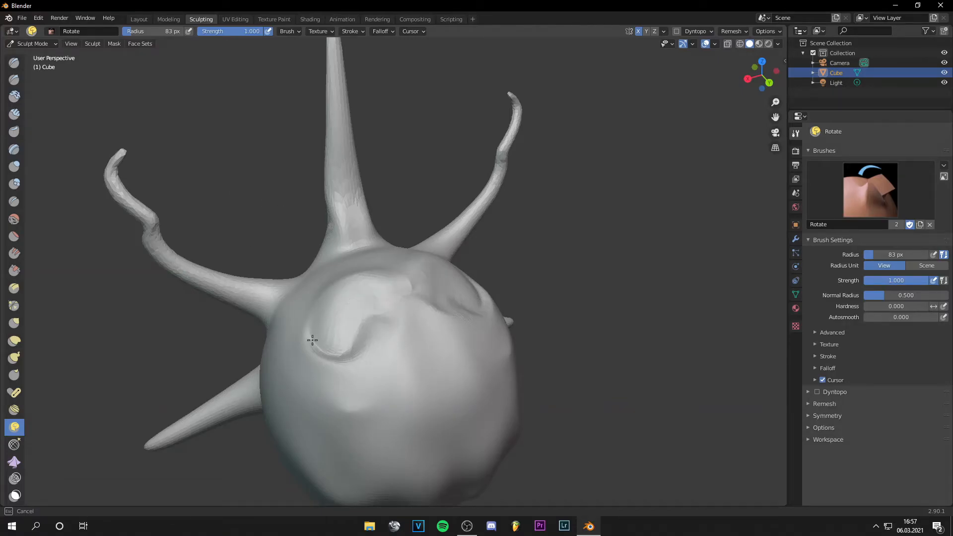
drag(319, 384, 408, 384)
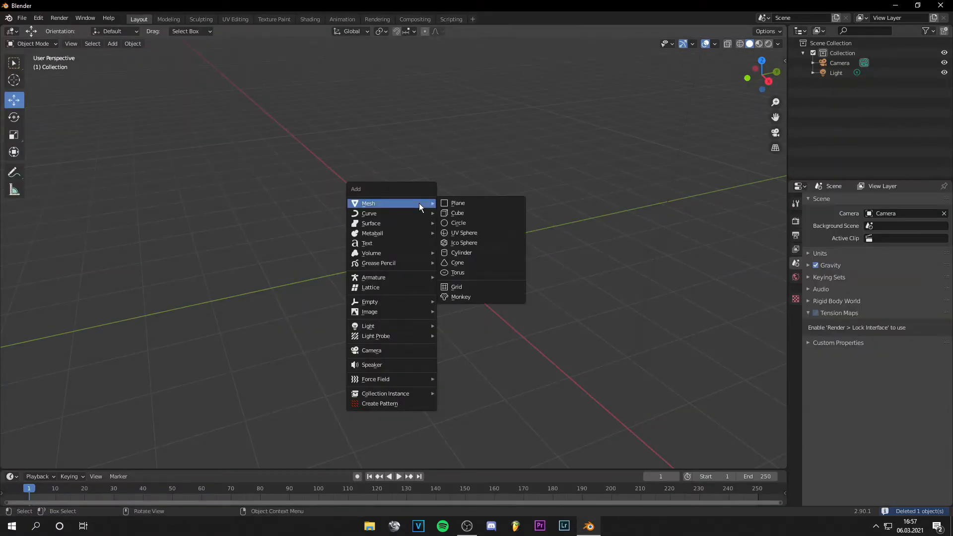
Step: Add a new cube with a Subdivision Surface modifier and raise its viewport level above 4
click(462, 211)
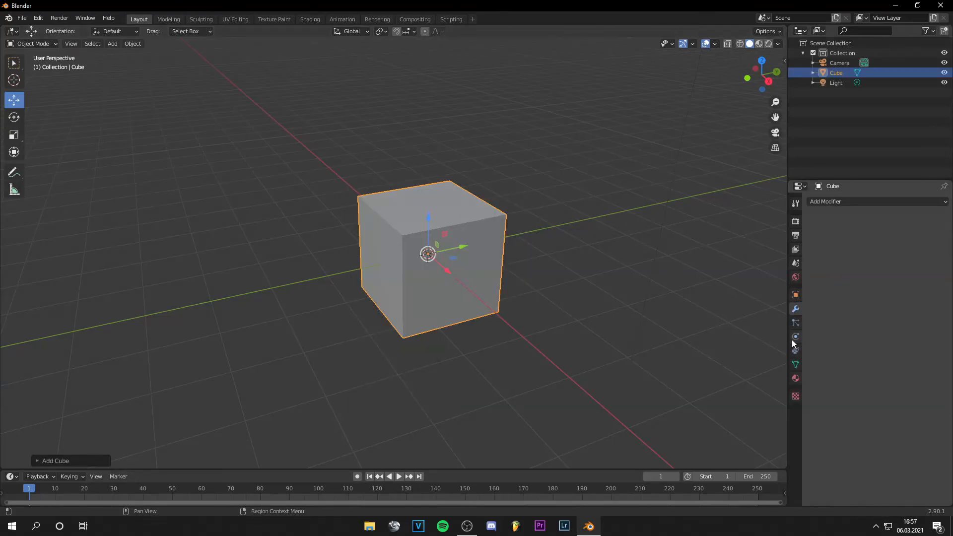
click(843, 204)
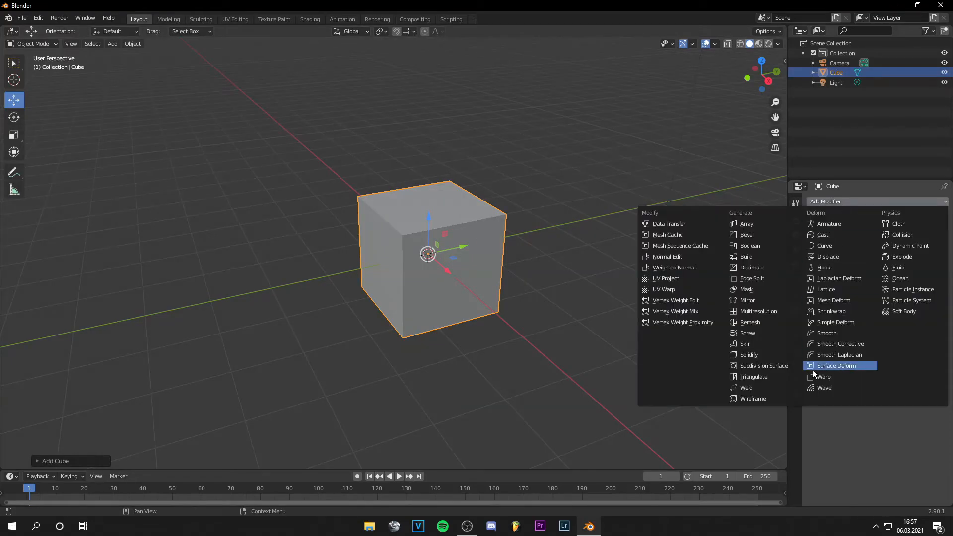
click(772, 366)
click(935, 246)
click(934, 246)
click(935, 246)
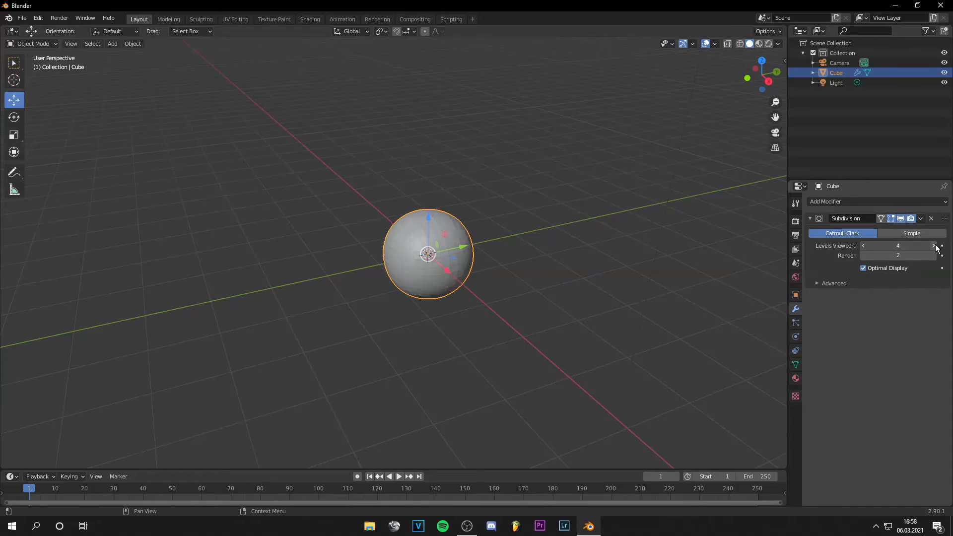
click(935, 245)
click(935, 246)
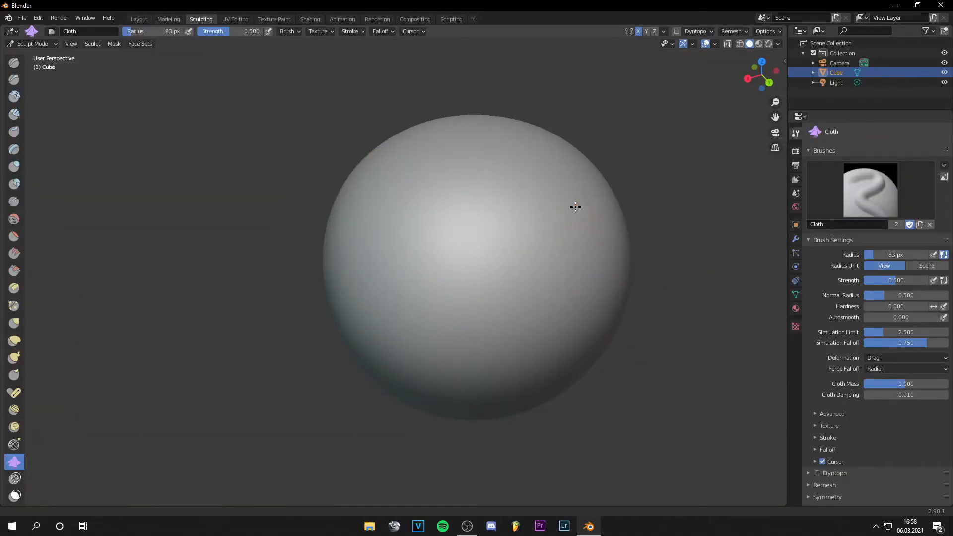
Step: Drag wrinkled folds across several sides of the new sphere with the Cloth brush at strength 0.500
drag(576, 207, 488, 286)
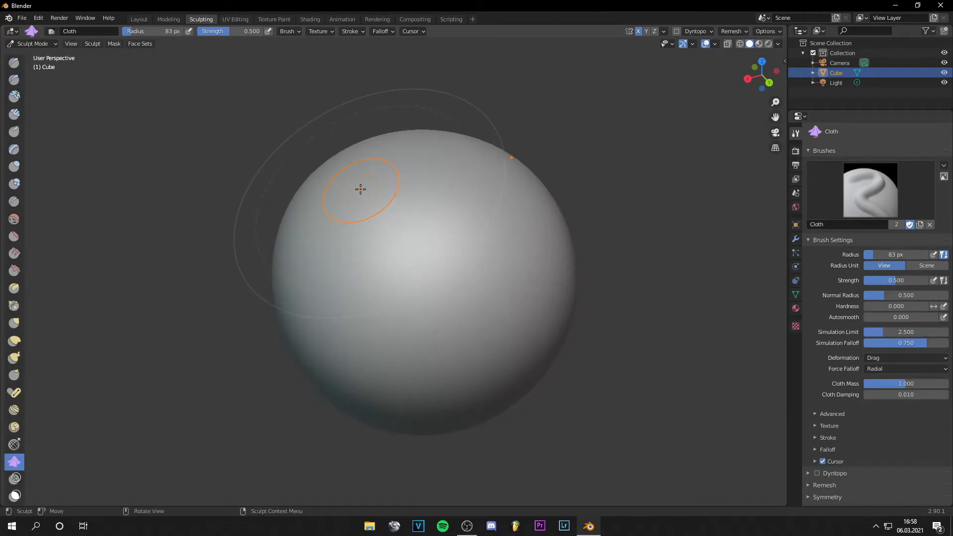
mouse_move(353, 178)
mouse_down()
mouse_move(353, 314)
mouse_move(366, 340)
mouse_move(408, 332)
mouse_move(404, 315)
mouse_up()
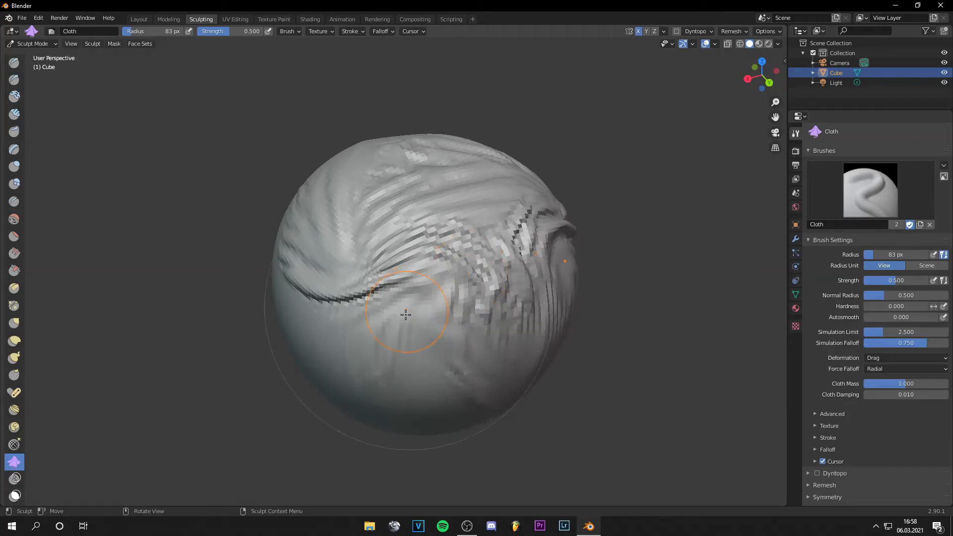
scroll(403, 316, down, 4)
mouse_move(364, 325)
middle_down()
mouse_move(328, 322)
mouse_move(373, 319)
mouse_move(293, 327)
middle_up()
middle_drag(638, 341, 569, 308)
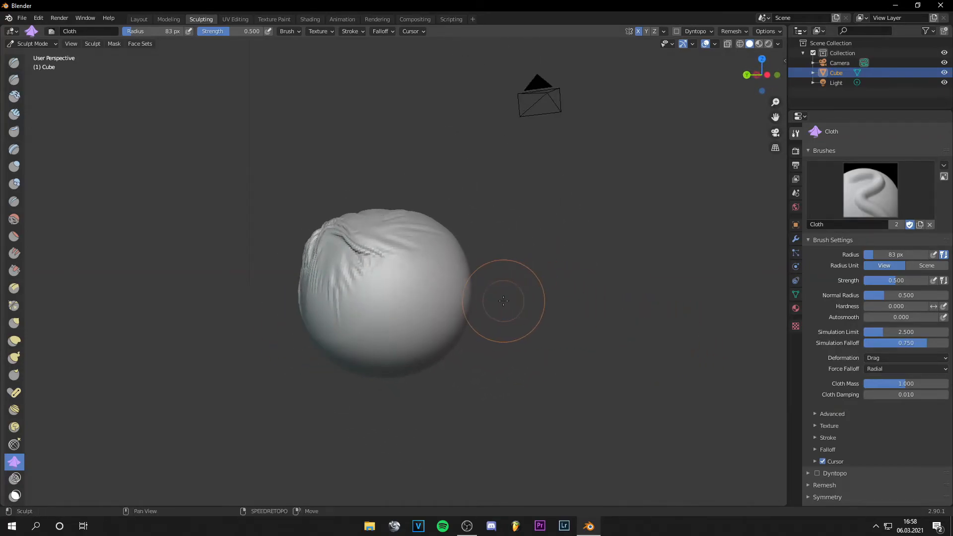
shift+middle_drag(506, 300, 559, 311)
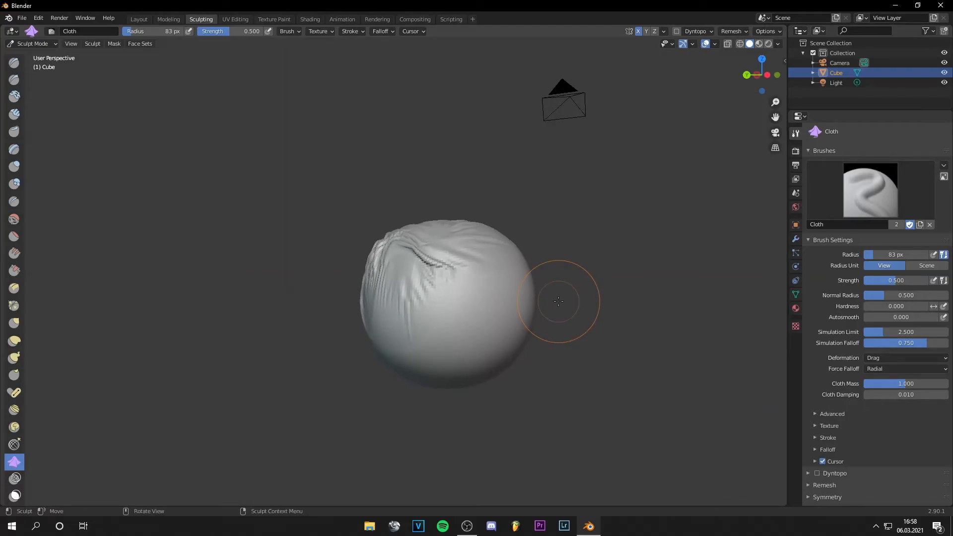
middle_drag(574, 266, 527, 250)
mouse_move(372, 304)
mouse_down()
mouse_move(387, 260)
mouse_move(420, 236)
mouse_move(456, 263)
mouse_up()
middle_drag(449, 243, 355, 259)
mouse_move(349, 252)
mouse_down()
mouse_move(368, 326)
mouse_move(318, 340)
mouse_up()
mouse_move(521, 263)
middle_down()
mouse_move(579, 272)
mouse_move(638, 248)
mouse_move(576, 243)
mouse_move(581, 266)
mouse_move(537, 253)
mouse_move(612, 252)
mouse_move(612, 274)
mouse_move(484, 277)
mouse_move(618, 264)
middle_up()
Step: Mask a large rectangular area across the wrinkled side of the sphere with Box Mask
click(11, 68)
scroll(18, 388, down, 8)
click(16, 375)
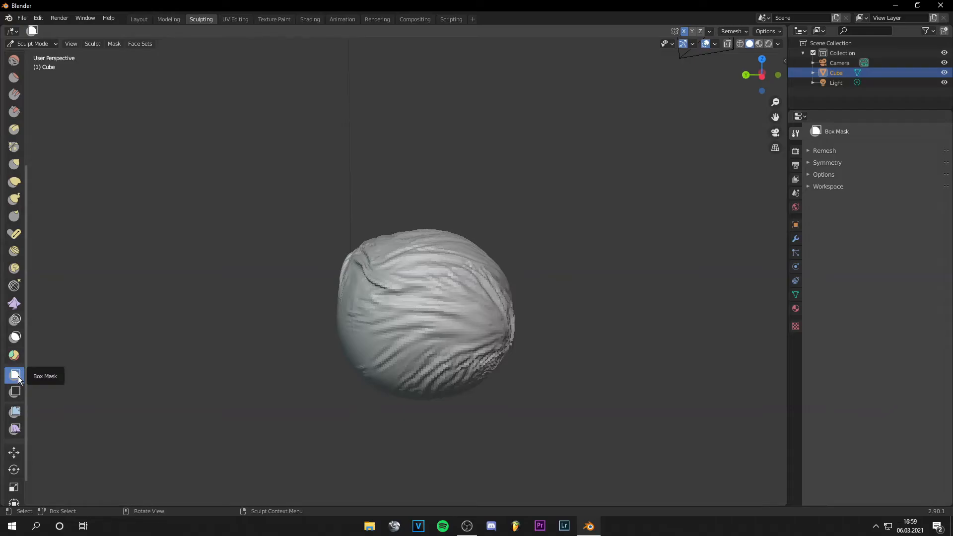
shift+middle_drag(488, 293, 466, 321)
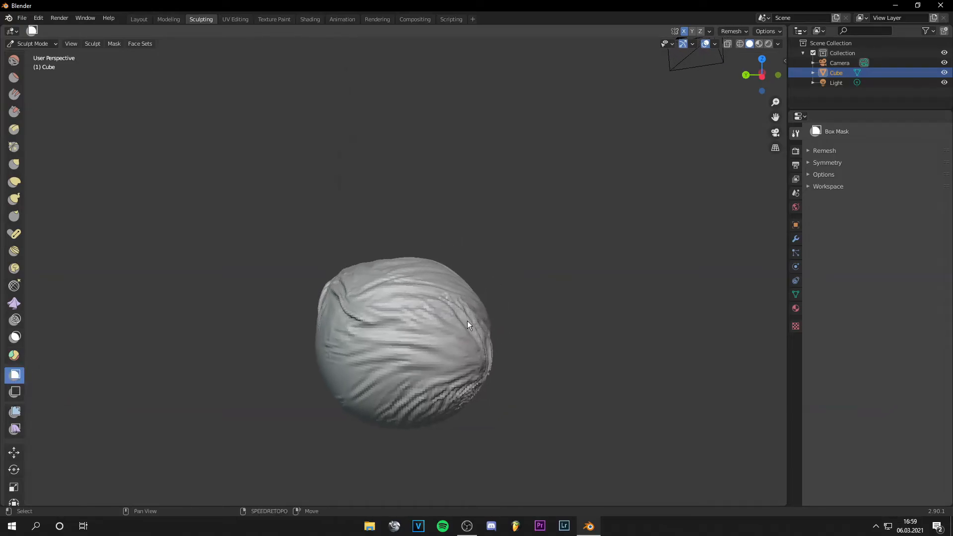
scroll(469, 340, up, 4)
mouse_move(347, 308)
mouse_down()
mouse_move(431, 396)
mouse_move(505, 453)
mouse_up()
shift+middle_drag(459, 387, 442, 282)
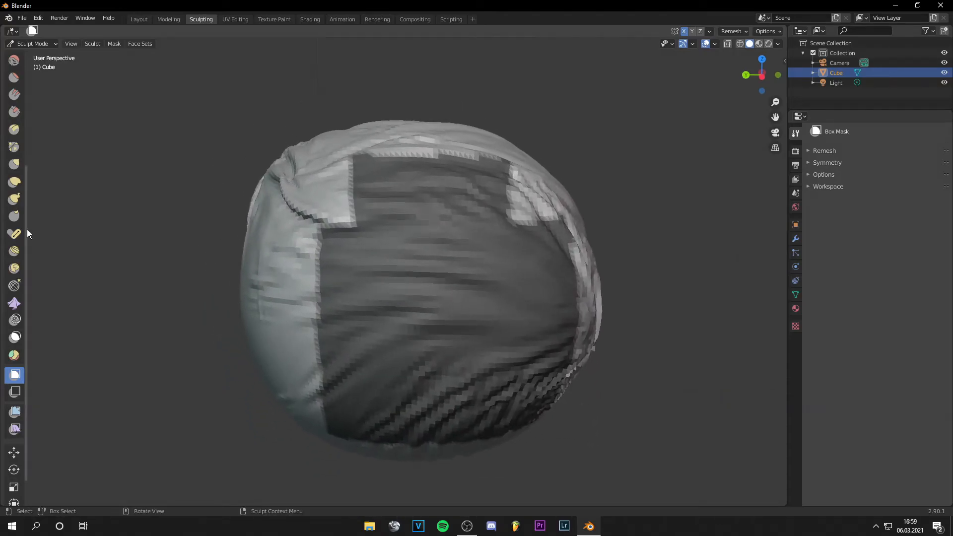
Step: Sculpt a raised stroke down the side edge of the masked area with the Draw brush at strength 0.500
scroll(18, 200, up, 8)
click(14, 63)
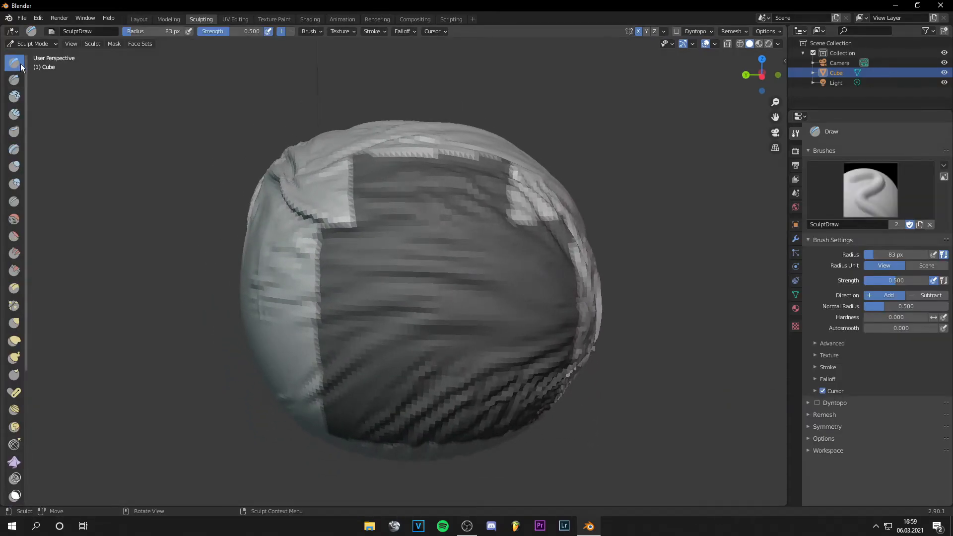
mouse_move(347, 169)
mouse_down()
mouse_move(343, 223)
mouse_move(296, 352)
mouse_move(281, 330)
mouse_move(287, 243)
mouse_move(273, 307)
mouse_up()
mouse_move(269, 309)
middle_down()
mouse_move(322, 312)
mouse_move(238, 314)
mouse_move(33, 366)
middle_up()
Step: Remove the mask with a Box Mask selection around the entire sphere
scroll(16, 359, down, 5)
shift+middle_drag(387, 180, 380, 209)
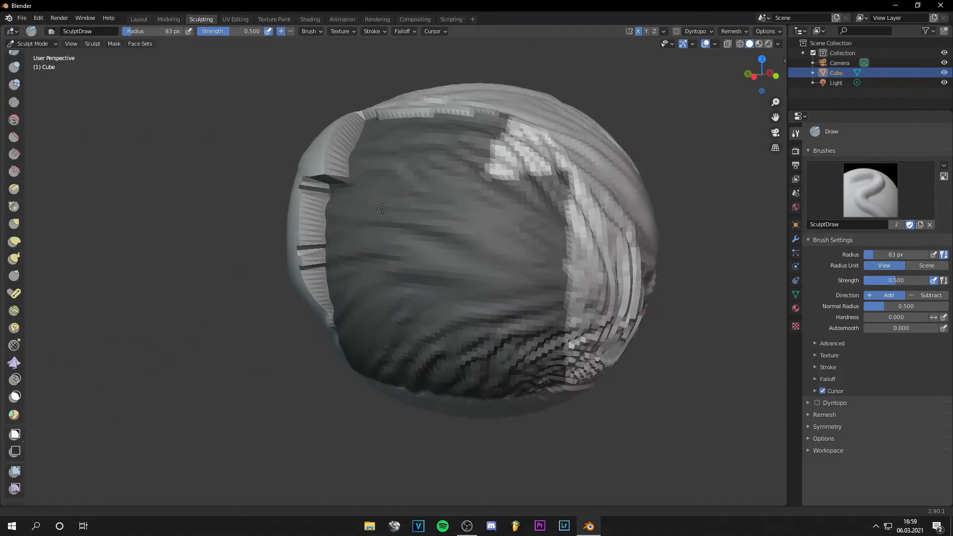
click(15, 439)
drag(245, 91, 642, 473)
middle_drag(440, 413, 609, 275)
Step: Sculpt raised strokes over the formerly masked area with the Draw brush at strength 0.500
scroll(18, 89, up, 5)
click(16, 64)
mouse_move(516, 213)
mouse_down()
mouse_move(532, 238)
mouse_move(550, 213)
mouse_move(541, 187)
mouse_move(627, 196)
mouse_up()
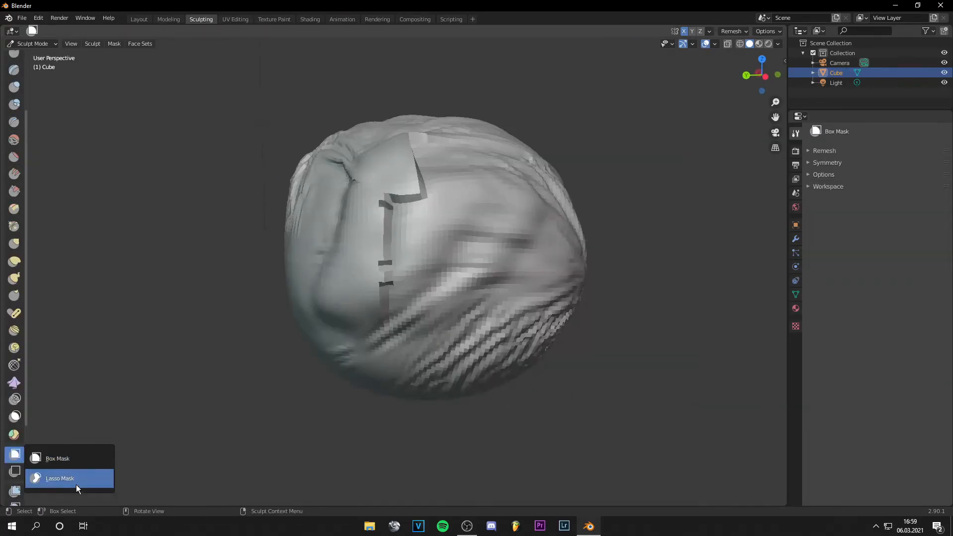
Step: Outline a rounded area on the side of the sphere with Lasso Mask and clear the mask
click(76, 479)
mouse_move(447, 182)
mouse_down()
mouse_move(374, 297)
mouse_move(495, 342)
mouse_move(549, 210)
mouse_up()
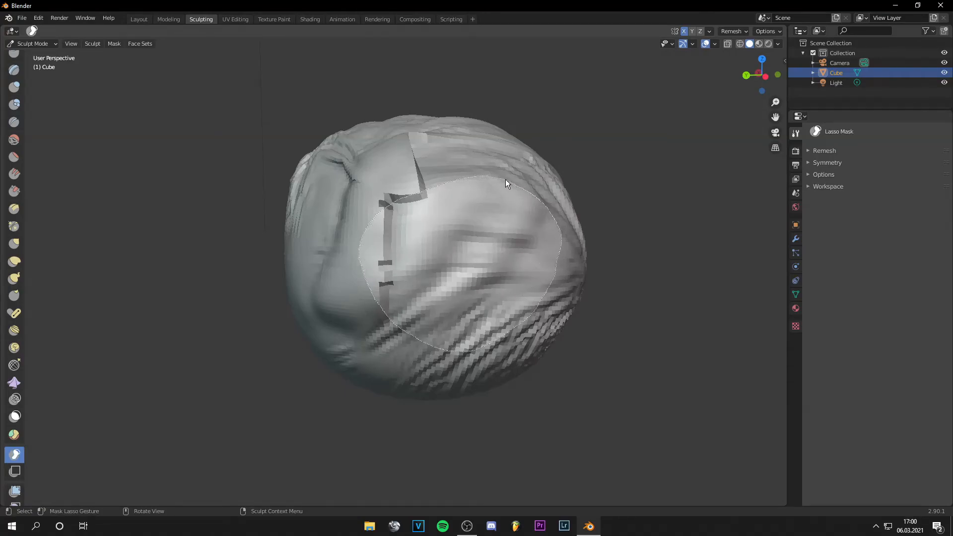
drag(505, 180, 506, 181)
key(alt+m)
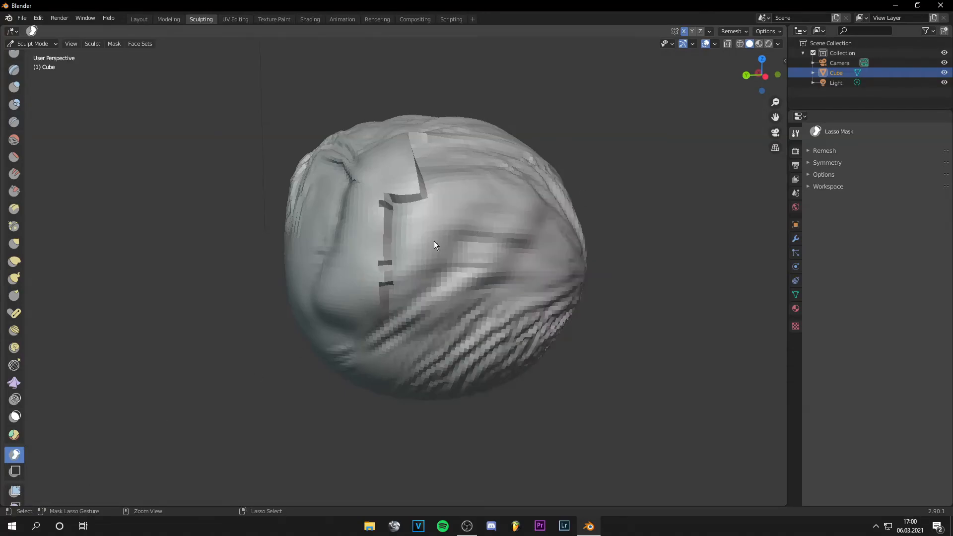
Step: Hide rectangular patches of the sphere with Box Hide and reveal the hidden faces again
click(15, 472)
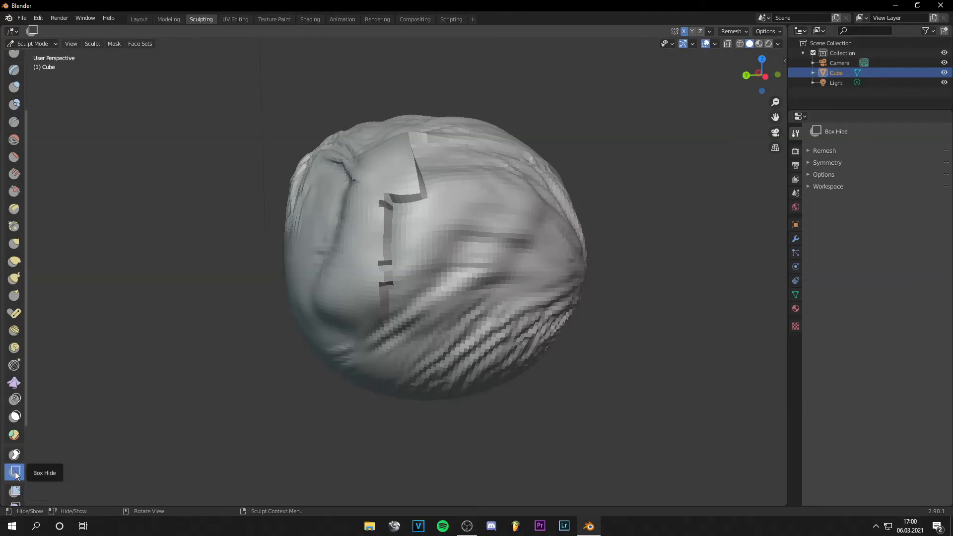
drag(368, 186, 483, 285)
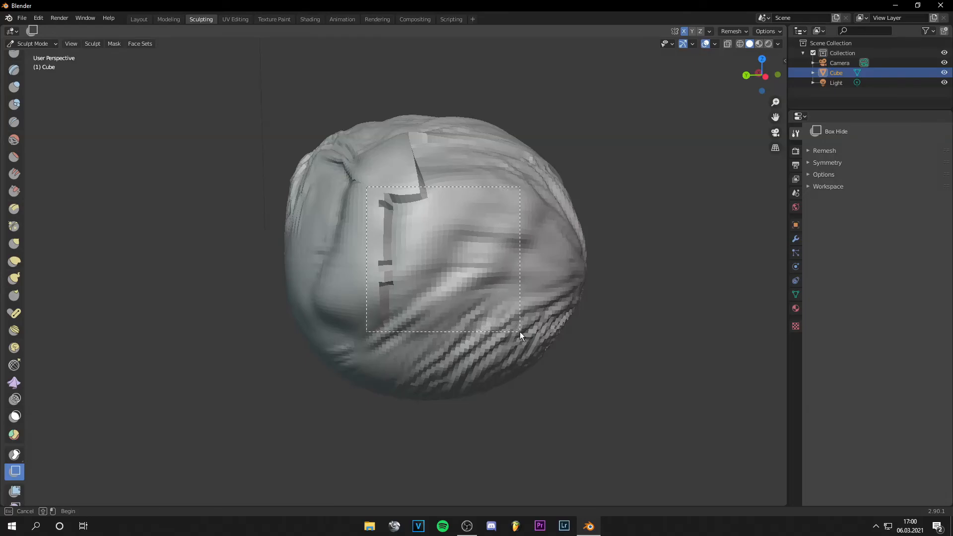
drag(520, 332, 520, 332)
mouse_move(520, 331)
middle_down()
mouse_move(562, 302)
mouse_move(520, 302)
mouse_move(561, 288)
mouse_move(526, 276)
middle_up()
middle_drag(345, 175, 472, 219)
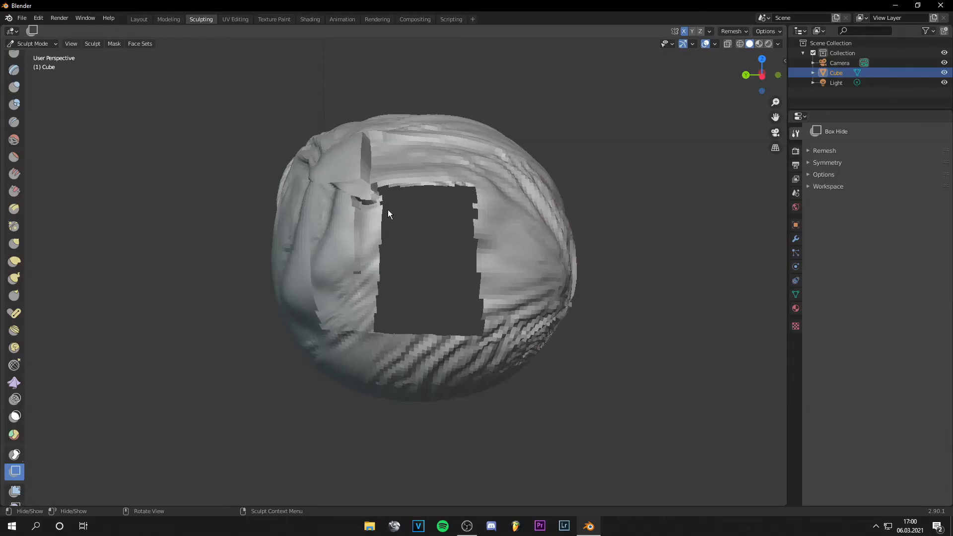
key(alt+h)
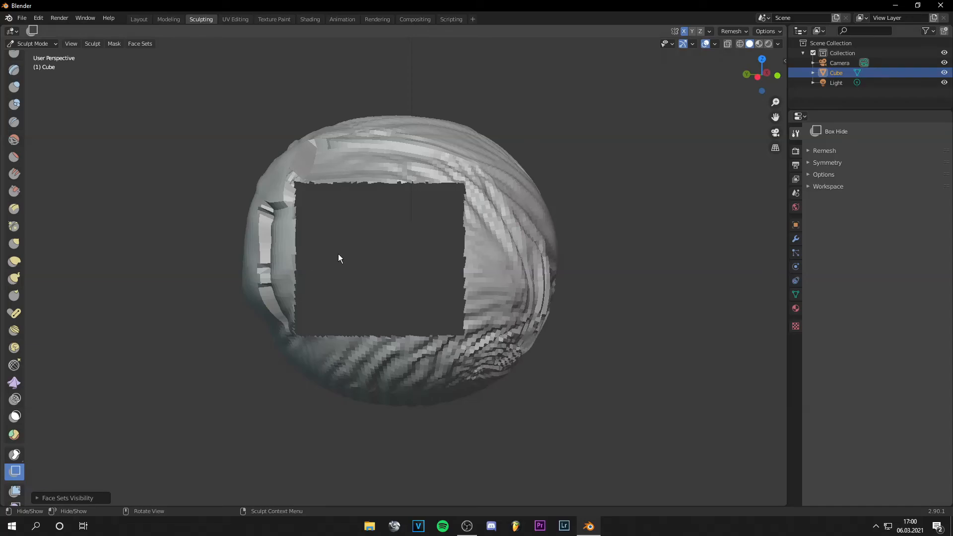
mouse_move(201, 150)
mouse_down()
mouse_move(540, 367)
mouse_move(531, 365)
mouse_move(549, 364)
mouse_up()
mouse_move(550, 363)
middle_down()
mouse_move(540, 300)
mouse_move(420, 299)
mouse_move(517, 323)
middle_up()
Step: Apply the Mesh Filter to the sphere with the Inflate type at strength 1.000
scroll(19, 382, down, 5)
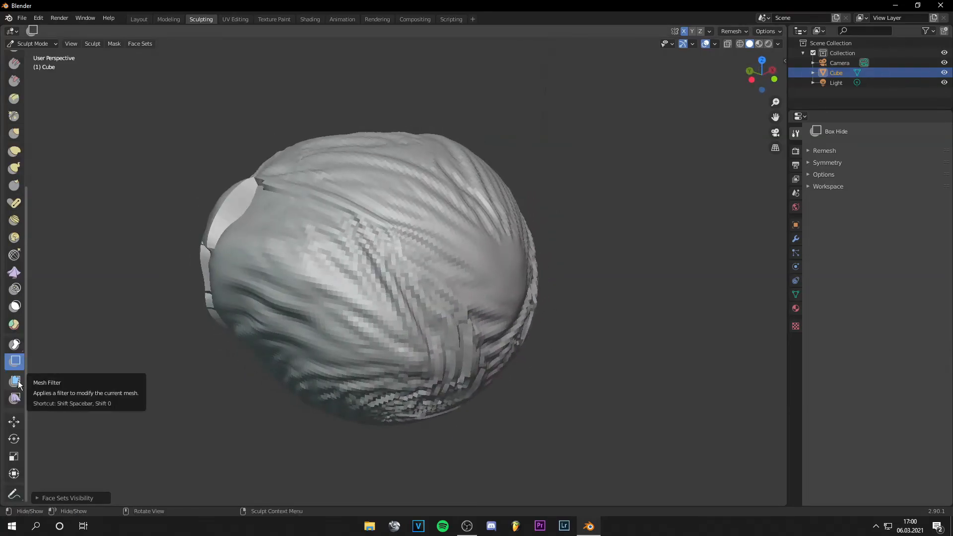
click(15, 380)
mouse_move(417, 367)
mouse_down()
mouse_move(389, 368)
mouse_move(406, 313)
mouse_move(415, 312)
mouse_move(369, 296)
mouse_move(396, 311)
mouse_move(457, 407)
mouse_move(568, 498)
mouse_move(595, 449)
mouse_move(388, 298)
mouse_move(272, 240)
mouse_move(355, 309)
mouse_move(184, 209)
mouse_move(606, 456)
mouse_move(363, 266)
mouse_move(383, 282)
mouse_move(357, 386)
mouse_up()
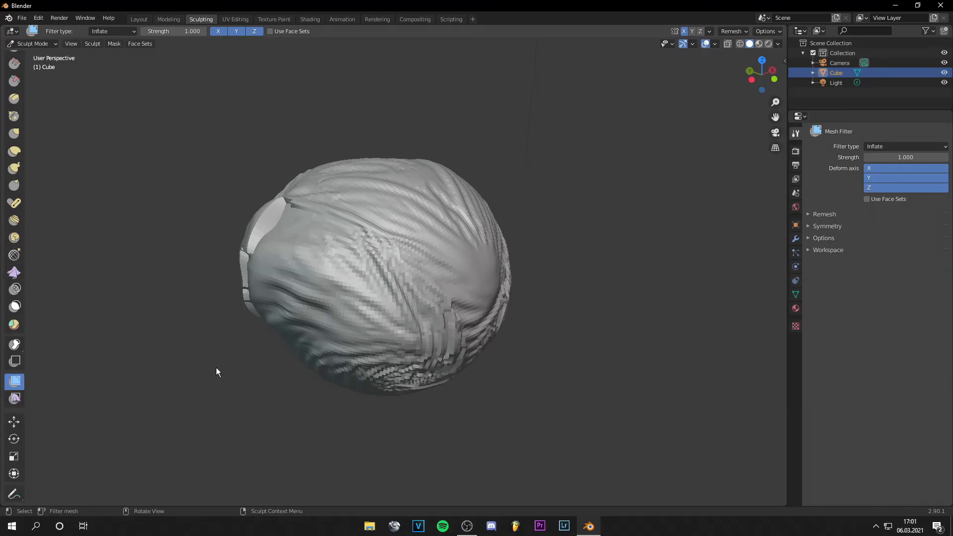
Step: Apply the Cloth Filter to the sphere with the Gravity type at strength 1.000, and return to the Draw brush
click(14, 398)
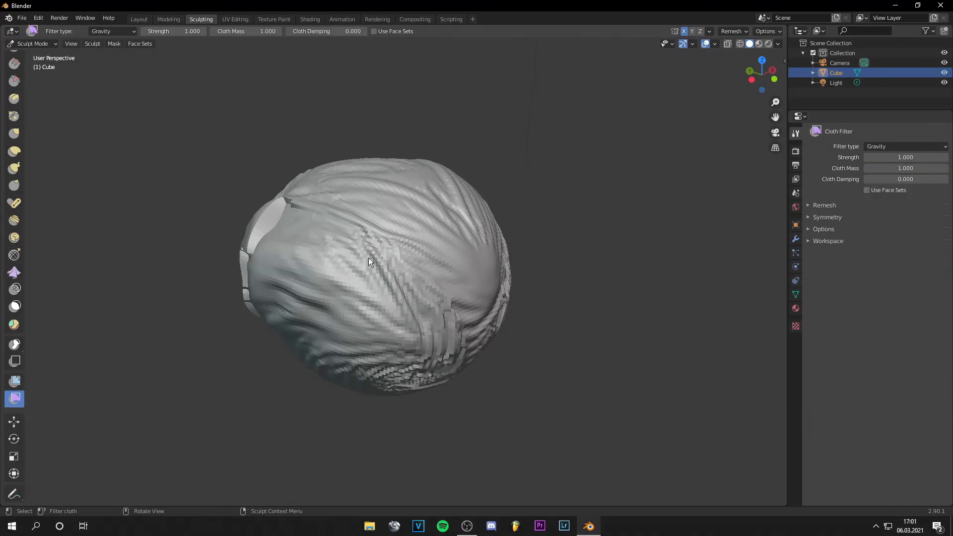
mouse_move(375, 248)
mouse_down()
mouse_move(428, 315)
mouse_move(550, 366)
mouse_move(540, 339)
mouse_up()
mouse_move(406, 278)
mouse_down()
mouse_move(519, 320)
mouse_move(501, 329)
mouse_up()
scroll(405, 342, down, 7)
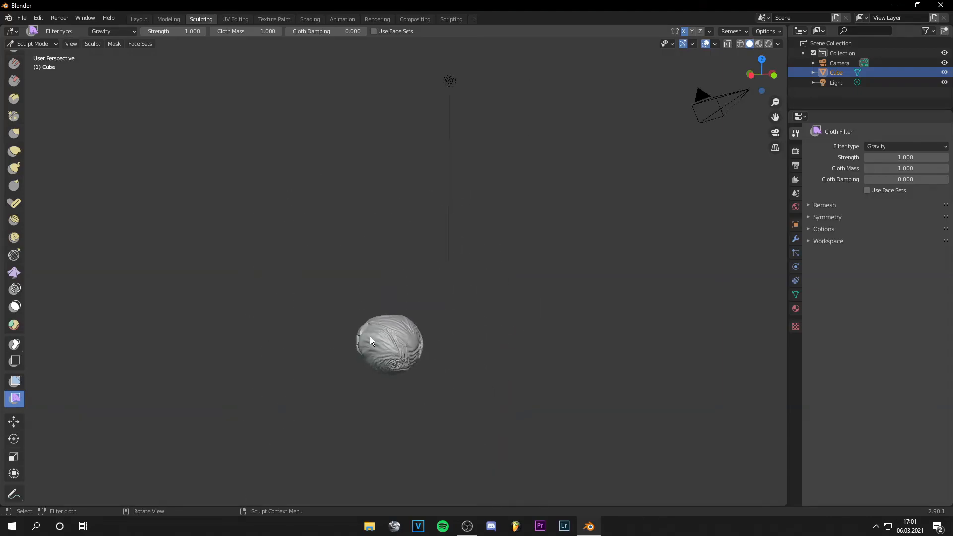
mouse_move(391, 353)
mouse_down()
mouse_move(382, 97)
mouse_move(387, 299)
mouse_move(400, 368)
mouse_up()
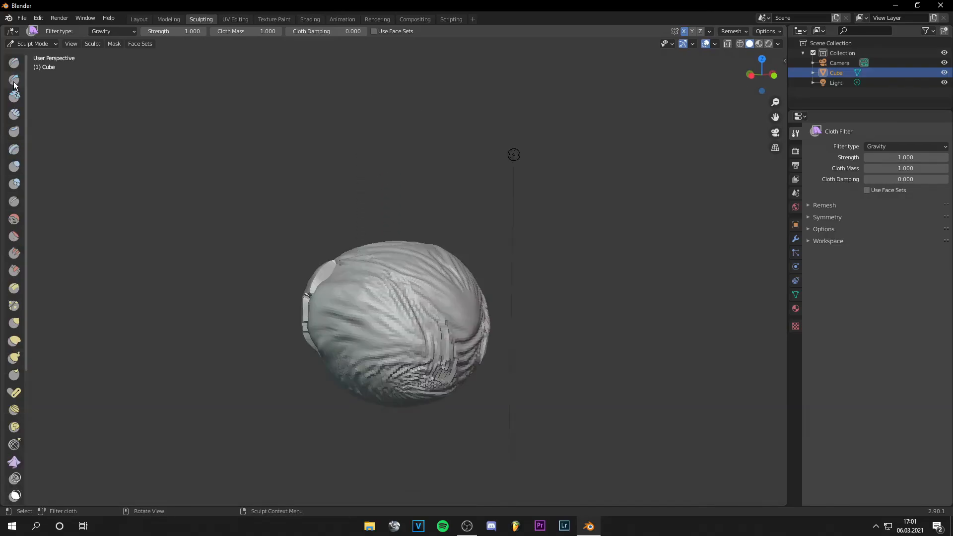
key(x)
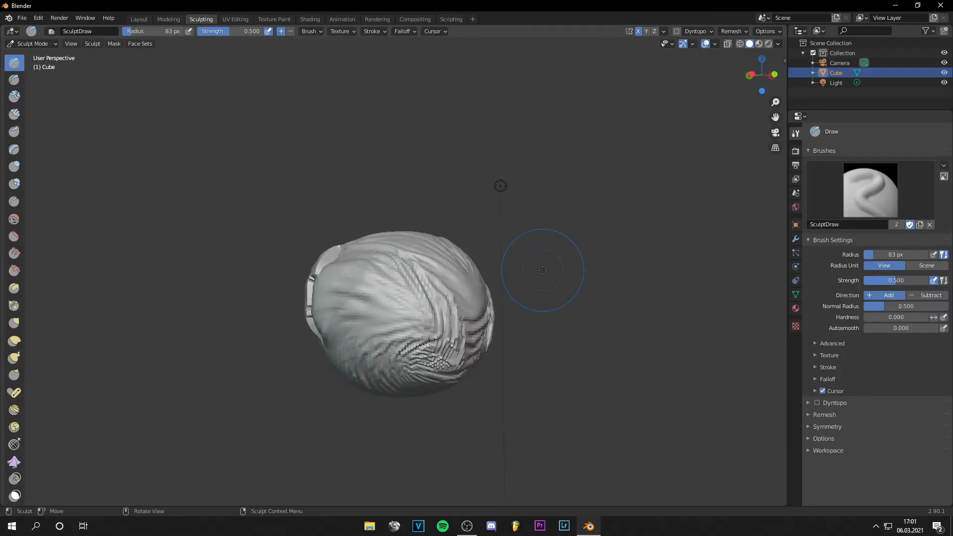